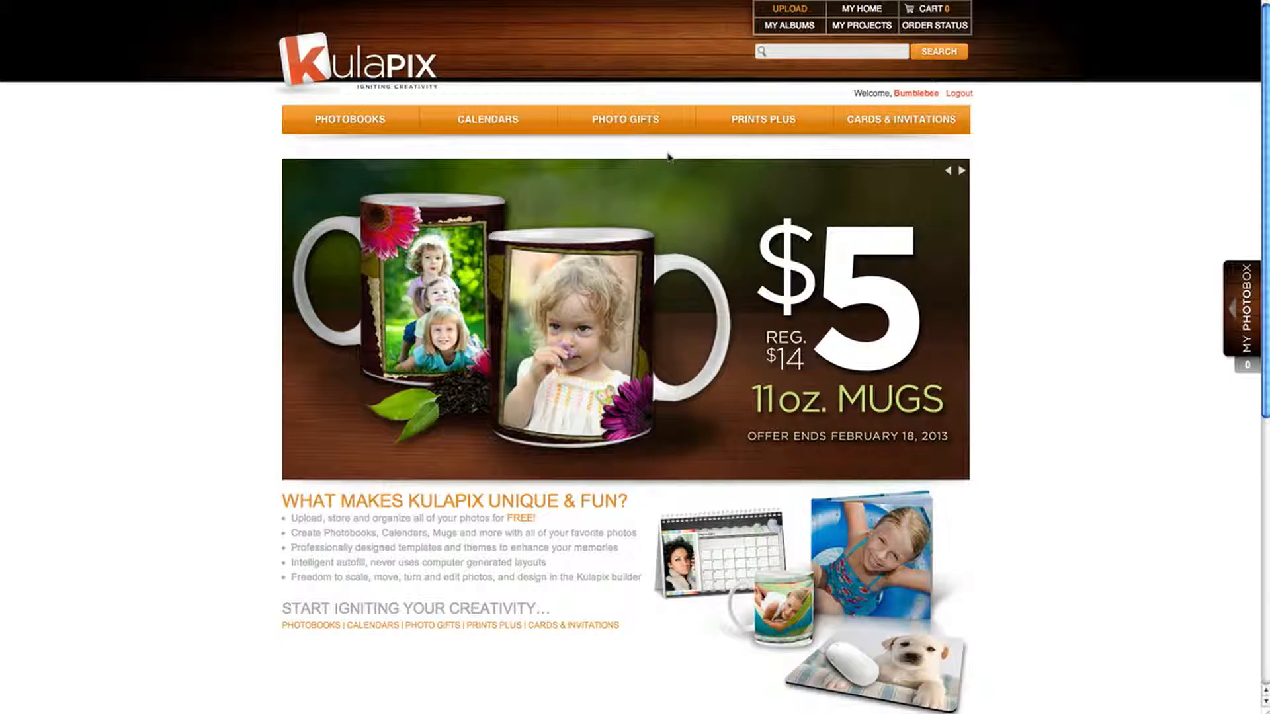
Start a poster calendar from the calendar products and set its size to 24x36"
click(505, 131)
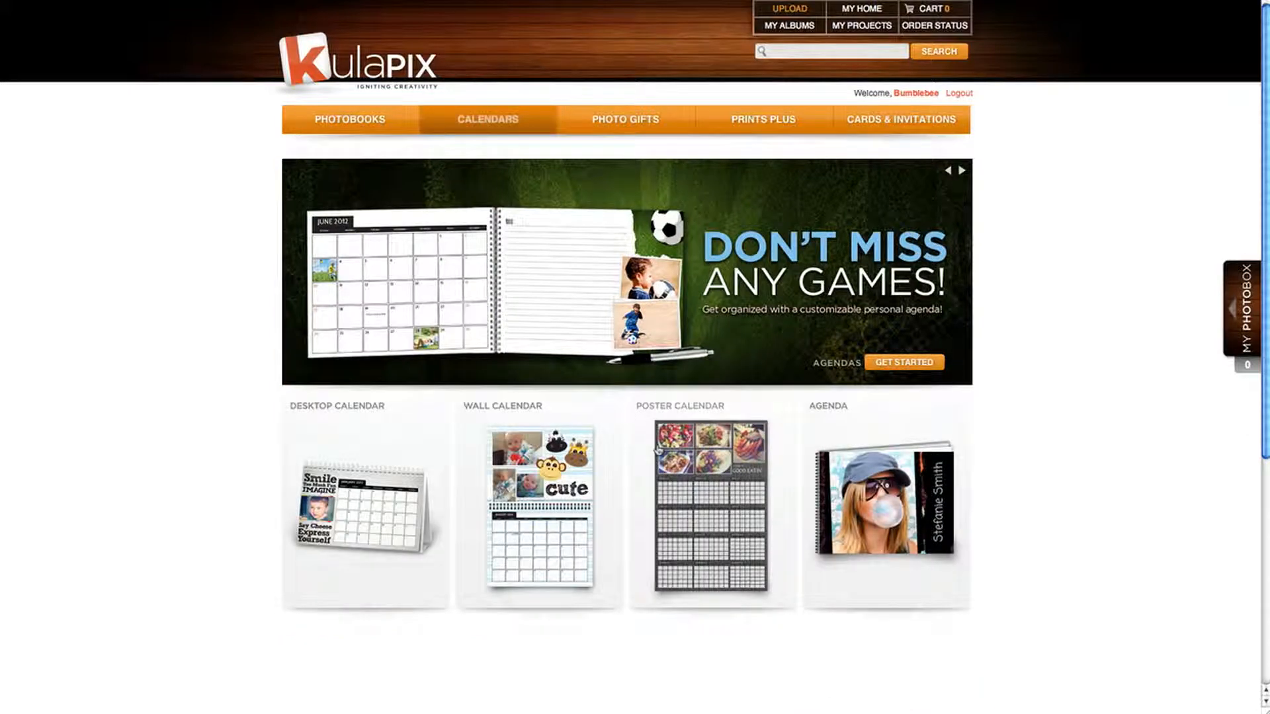
click(699, 498)
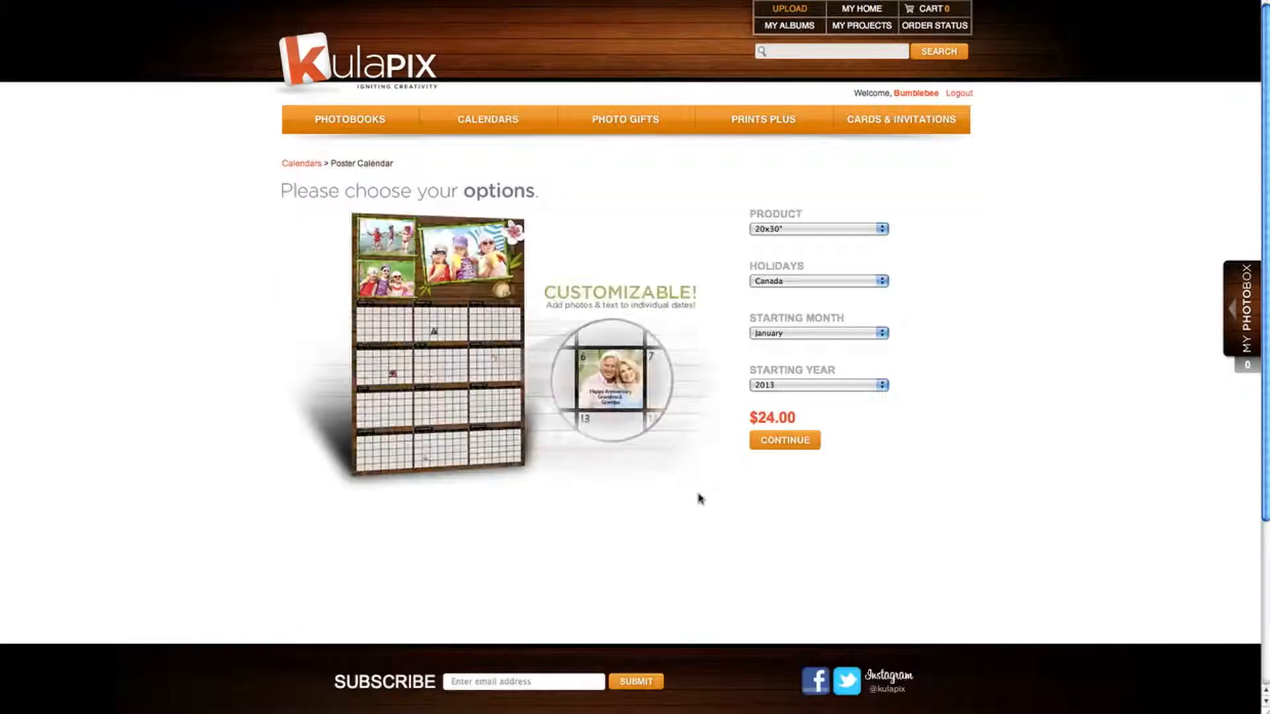
click(870, 231)
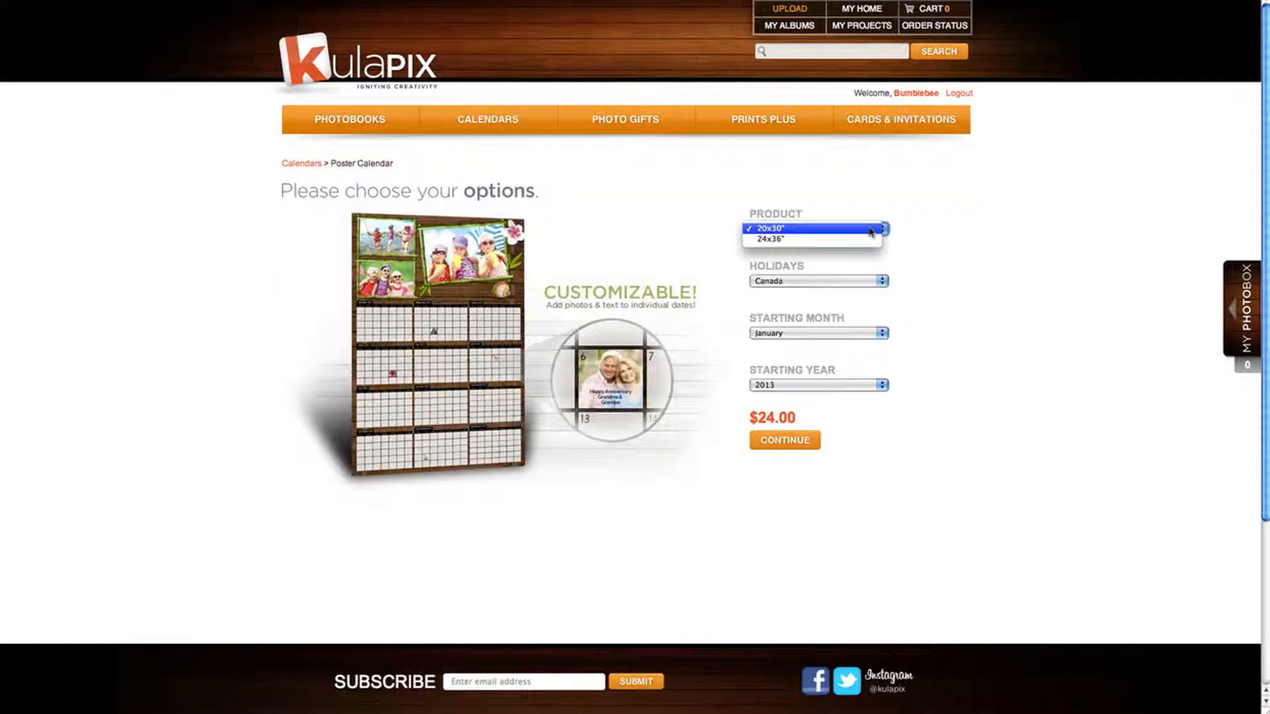
click(868, 240)
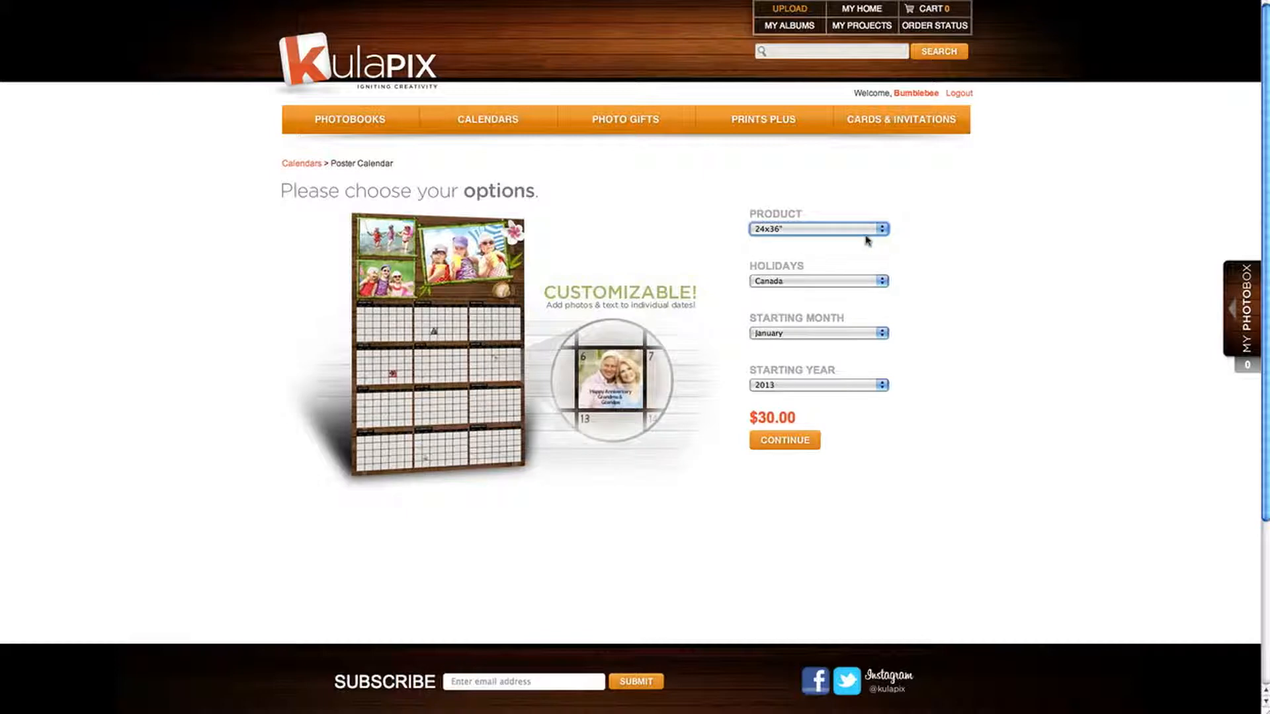
Choose Canada holidays and a starting date of June 2013, and proceed to the theme selection
click(872, 283)
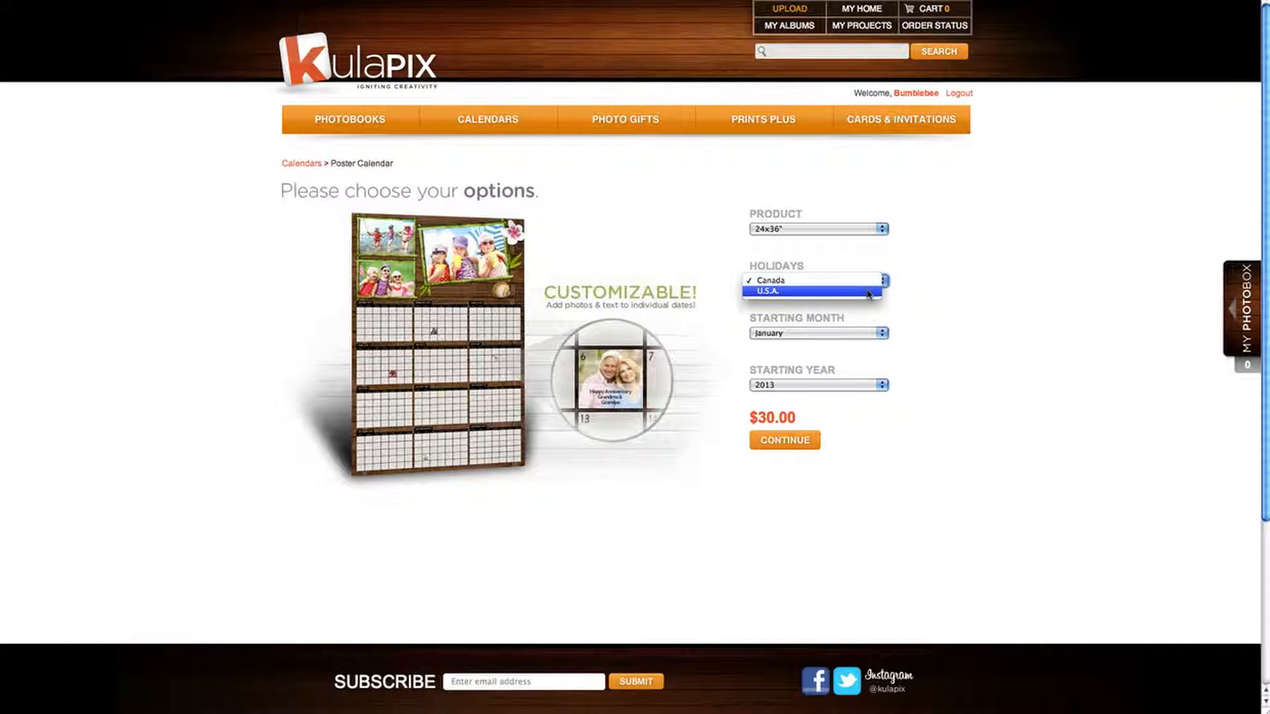
click(870, 281)
click(880, 334)
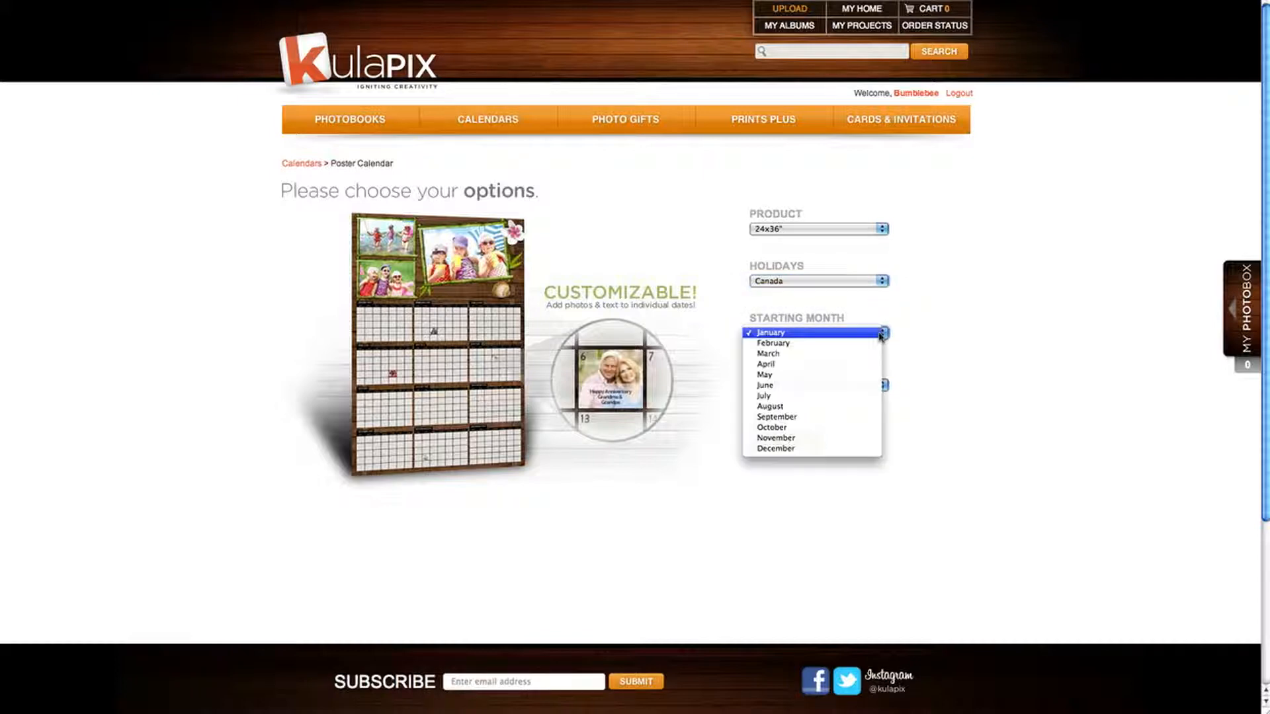
click(859, 384)
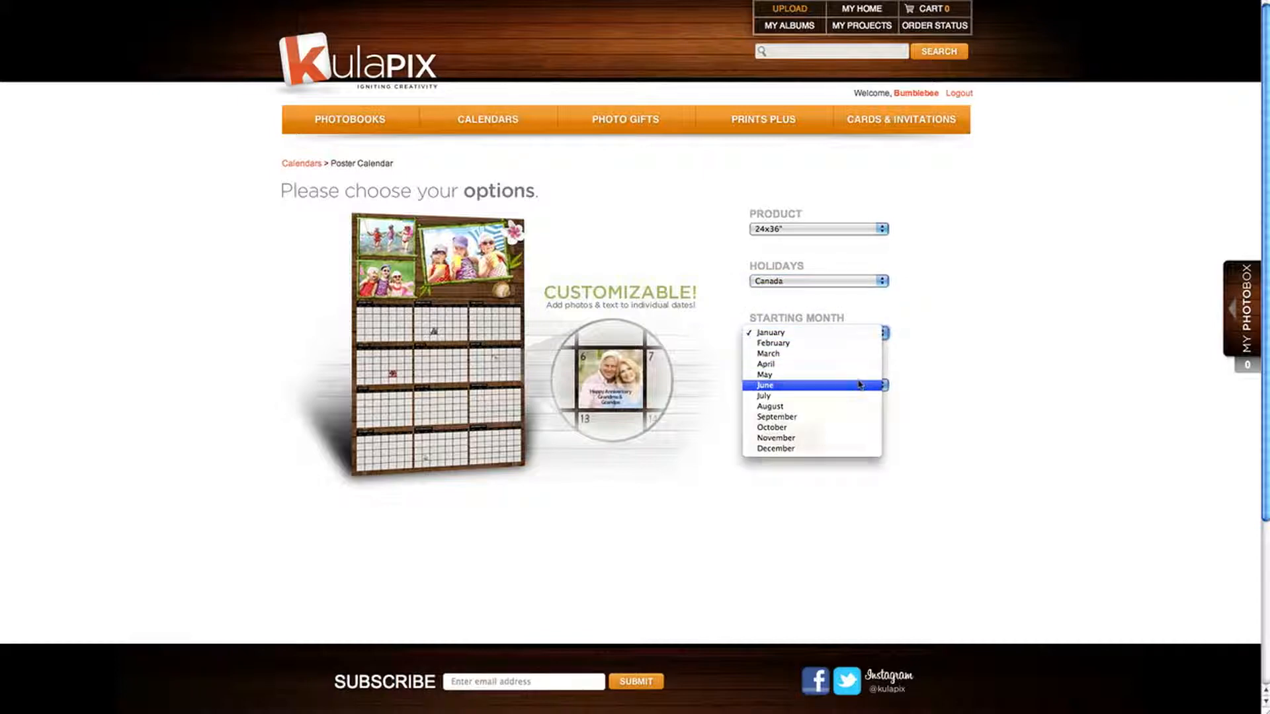
click(880, 386)
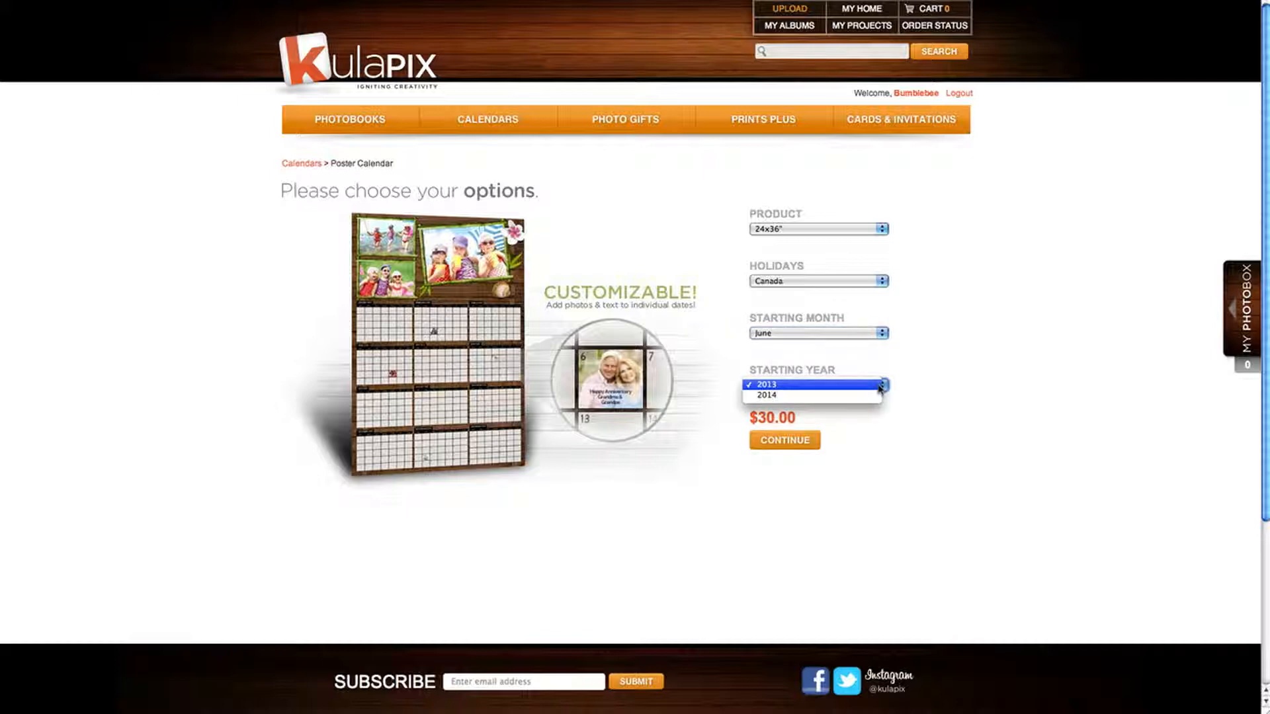
click(879, 386)
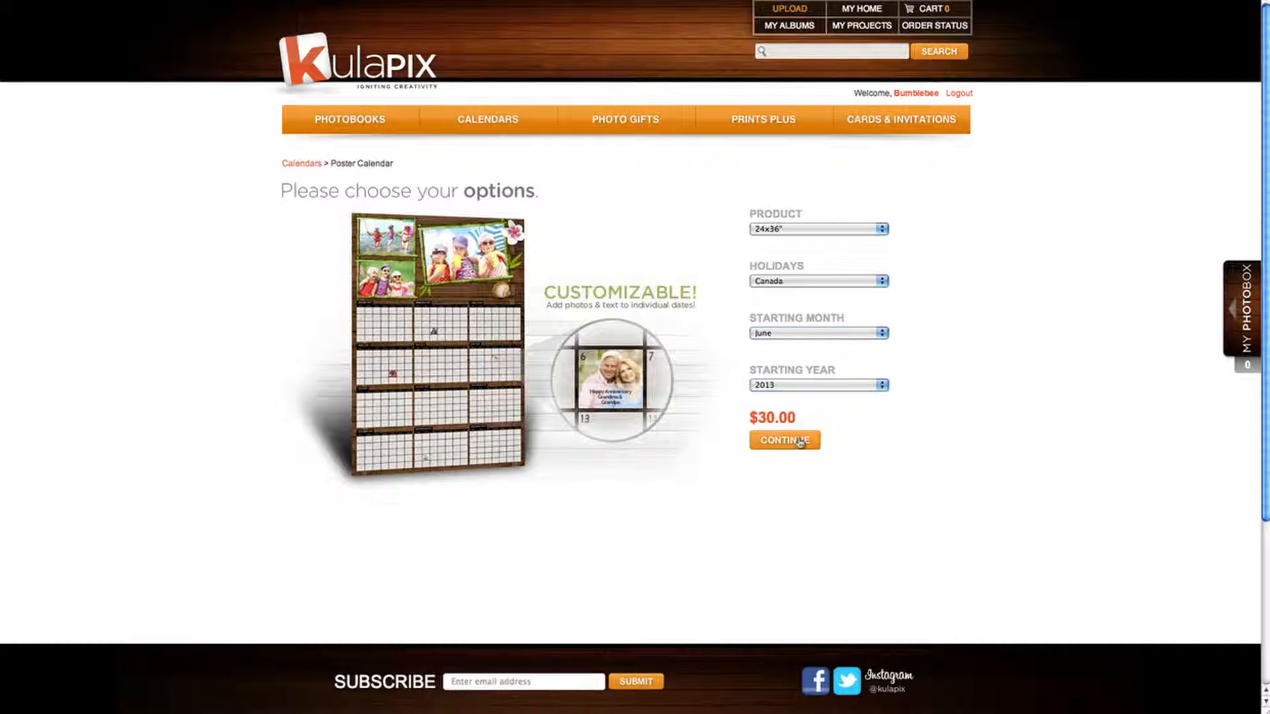
click(799, 442)
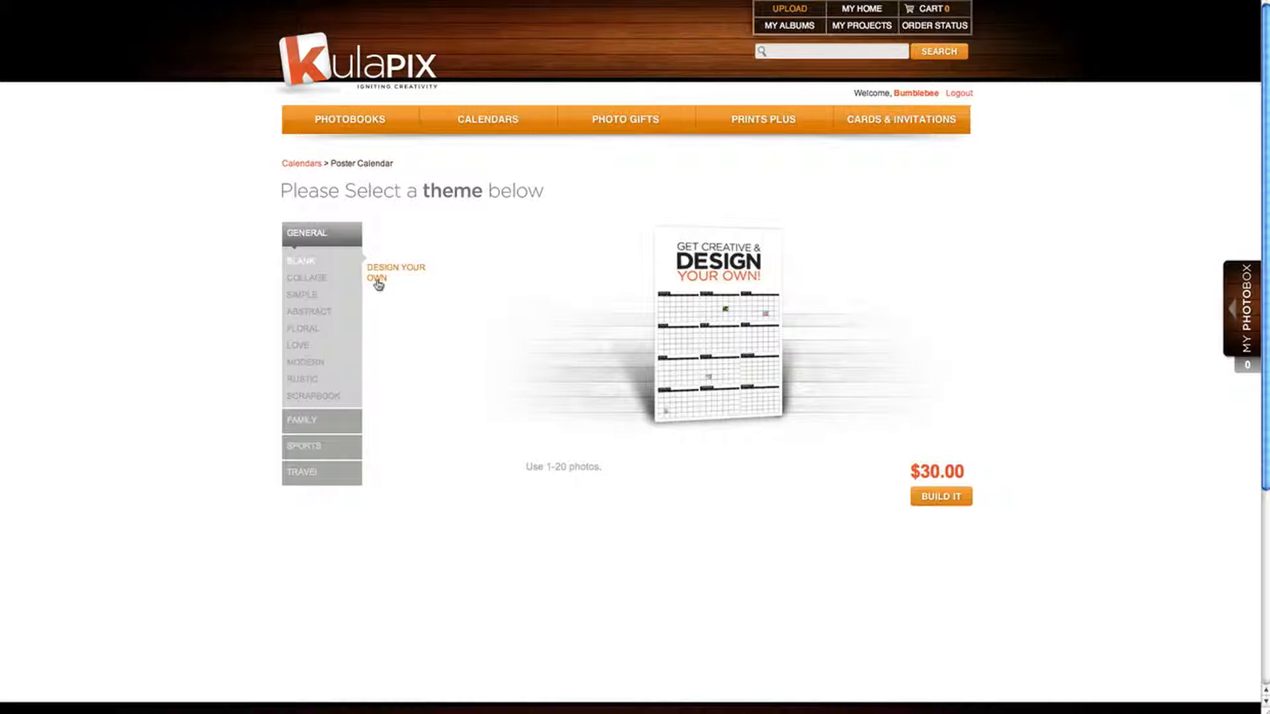
Preview the Tool Shed theme from the Father themes in the Family category
click(317, 419)
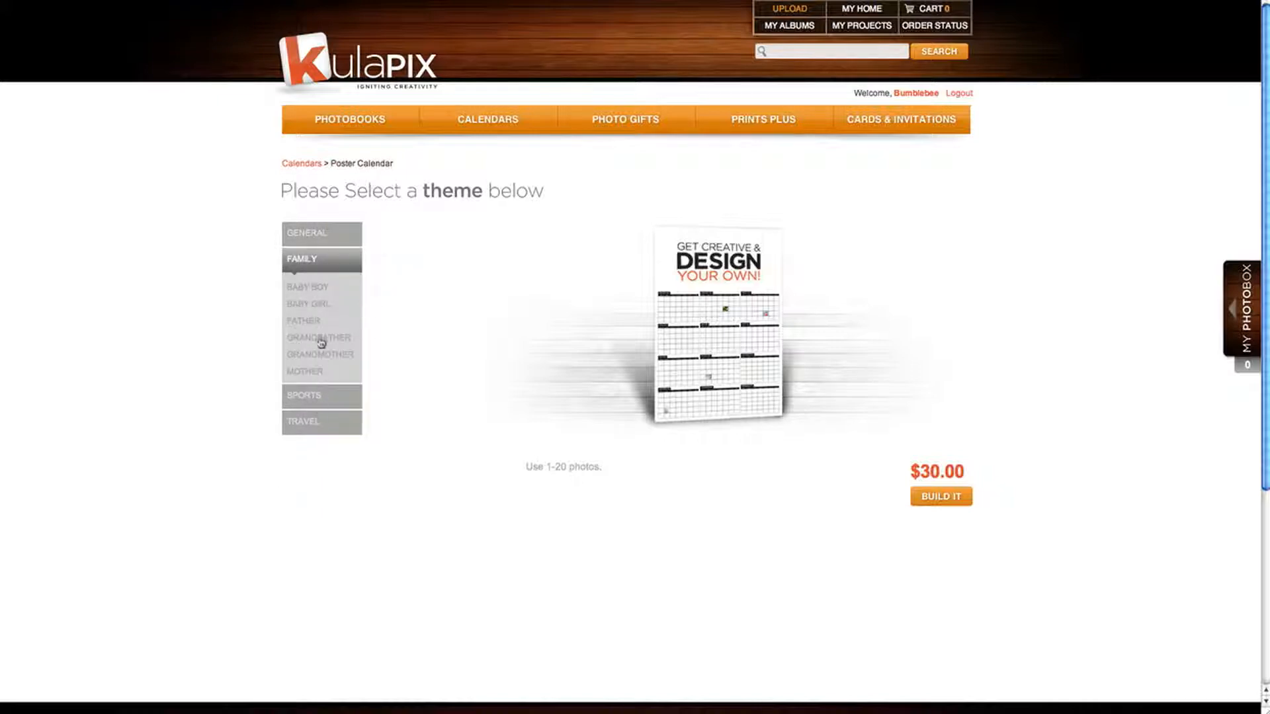
mouse_move(312, 323)
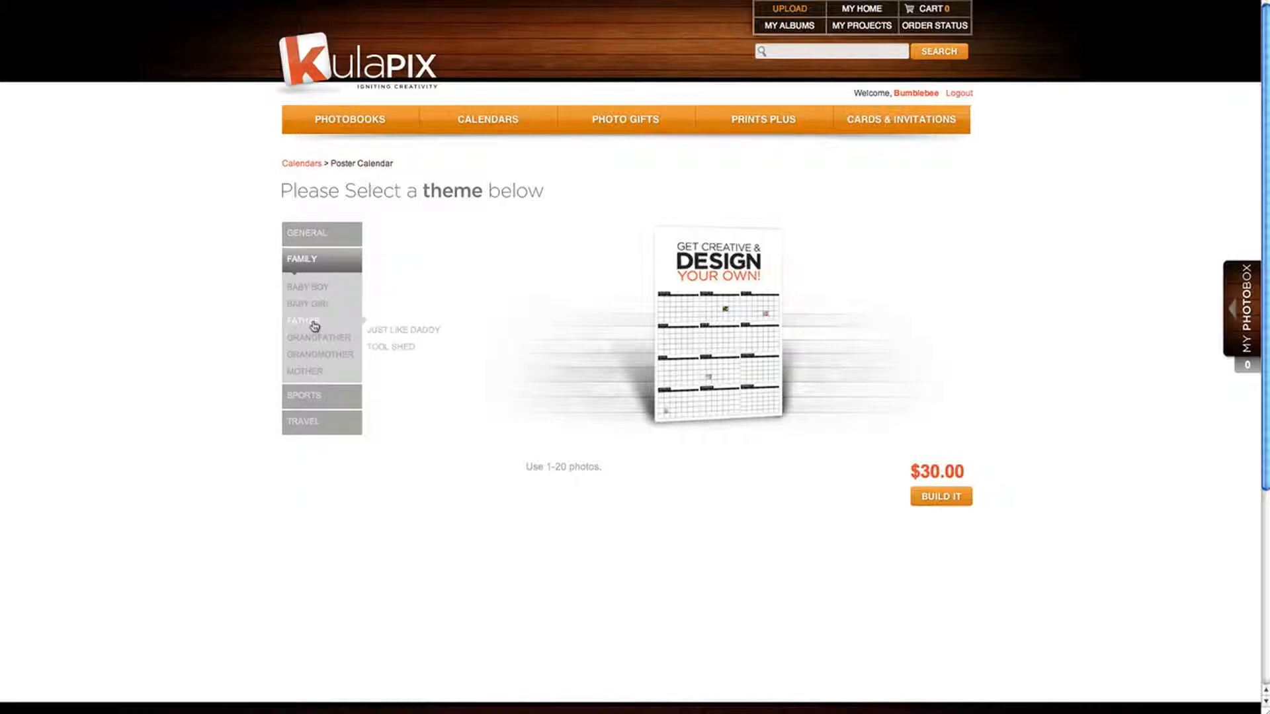
click(378, 348)
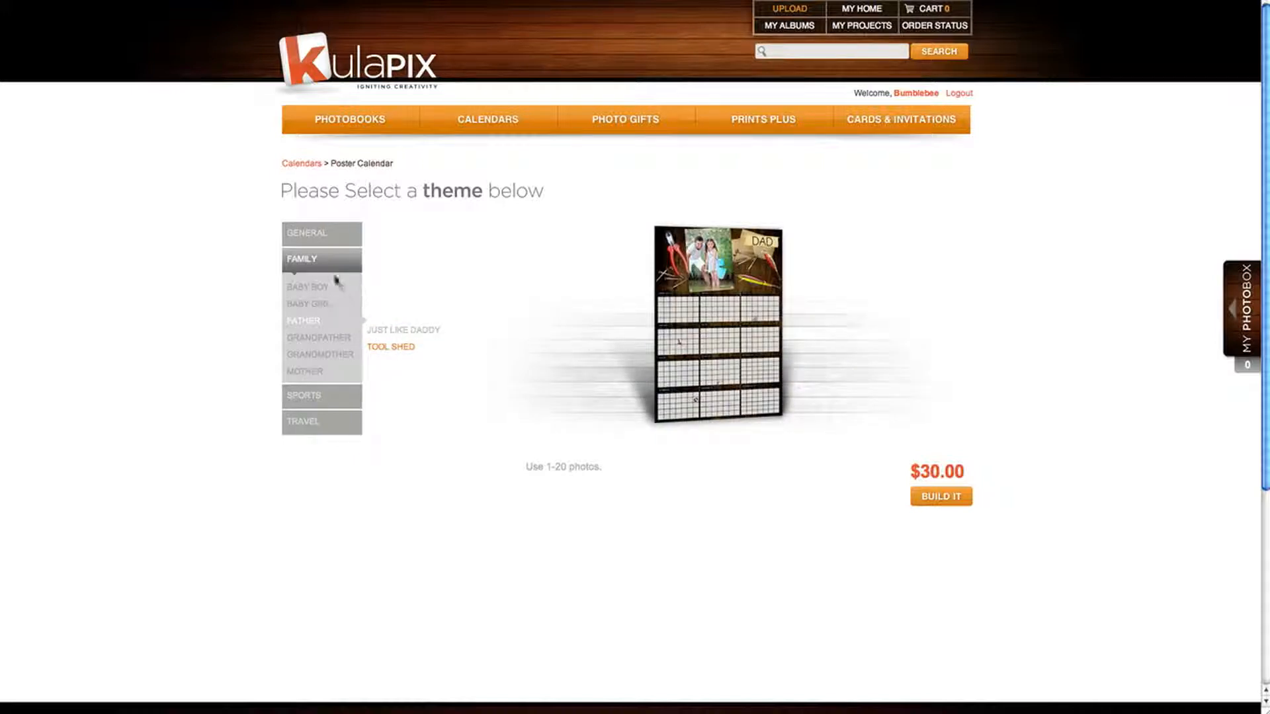
Choose the Full Bloom theme from the general Floral themes and start building the calendar
click(323, 236)
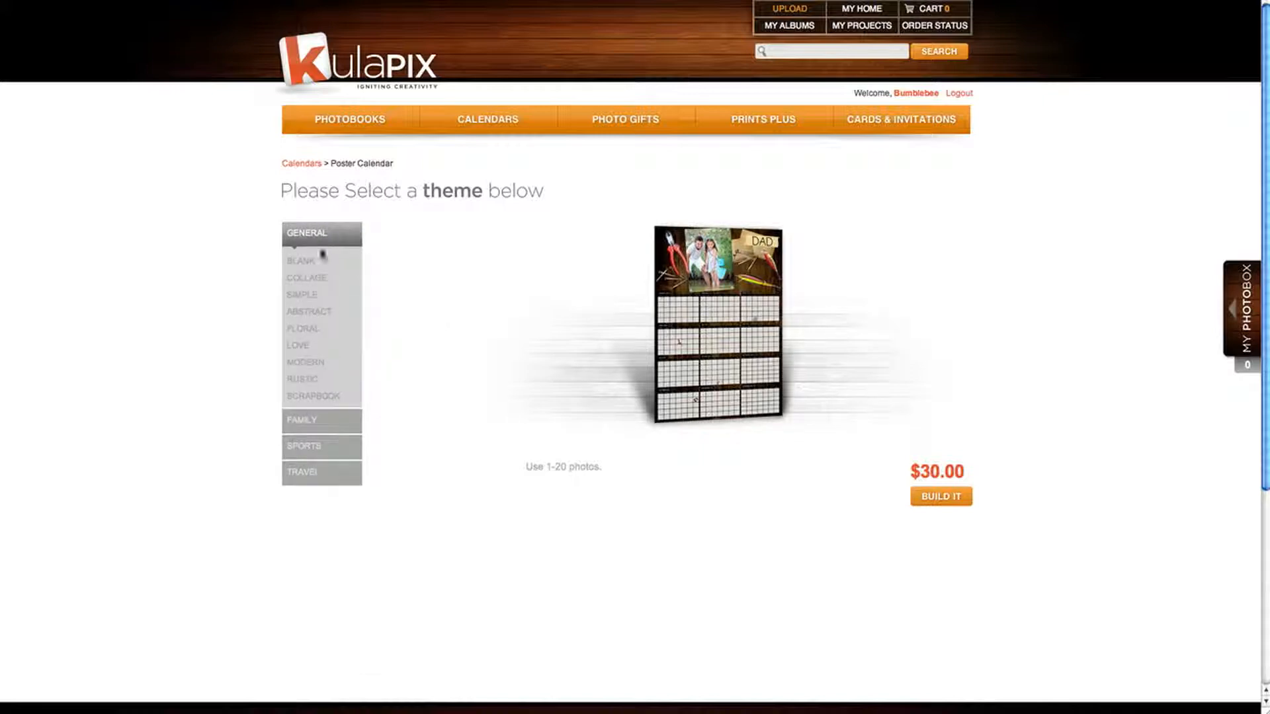
mouse_move(308, 329)
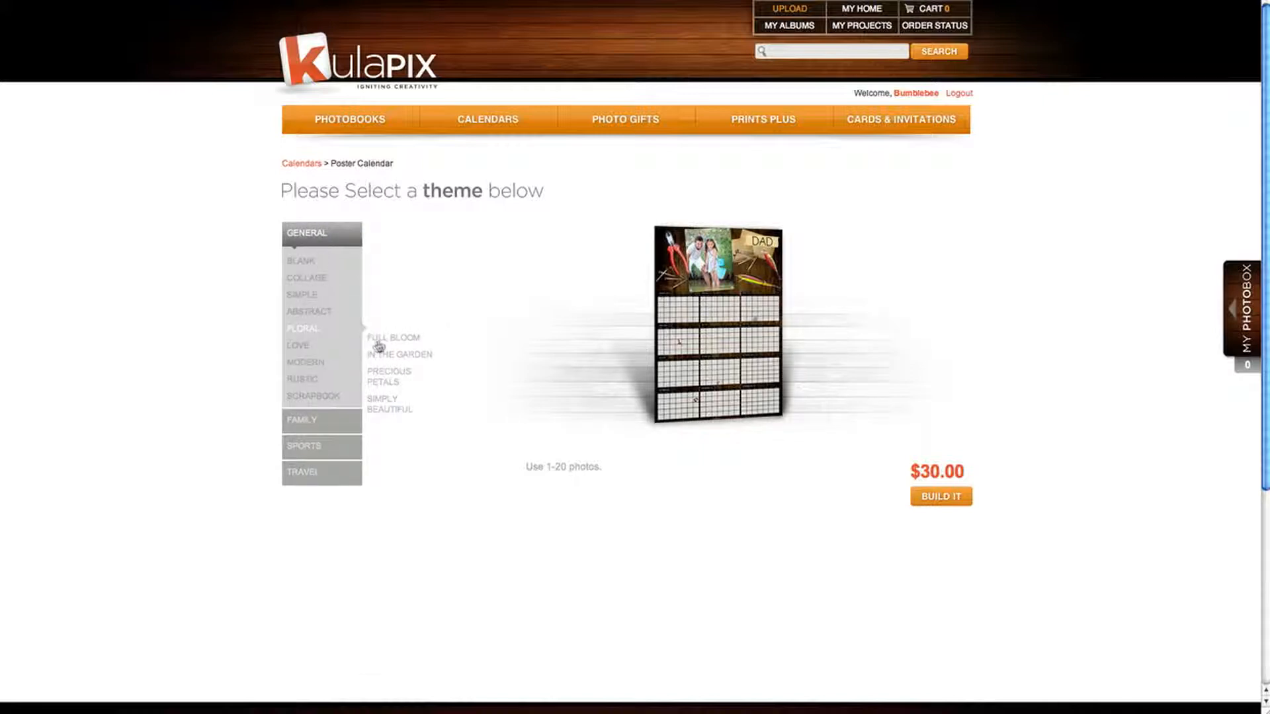
click(383, 357)
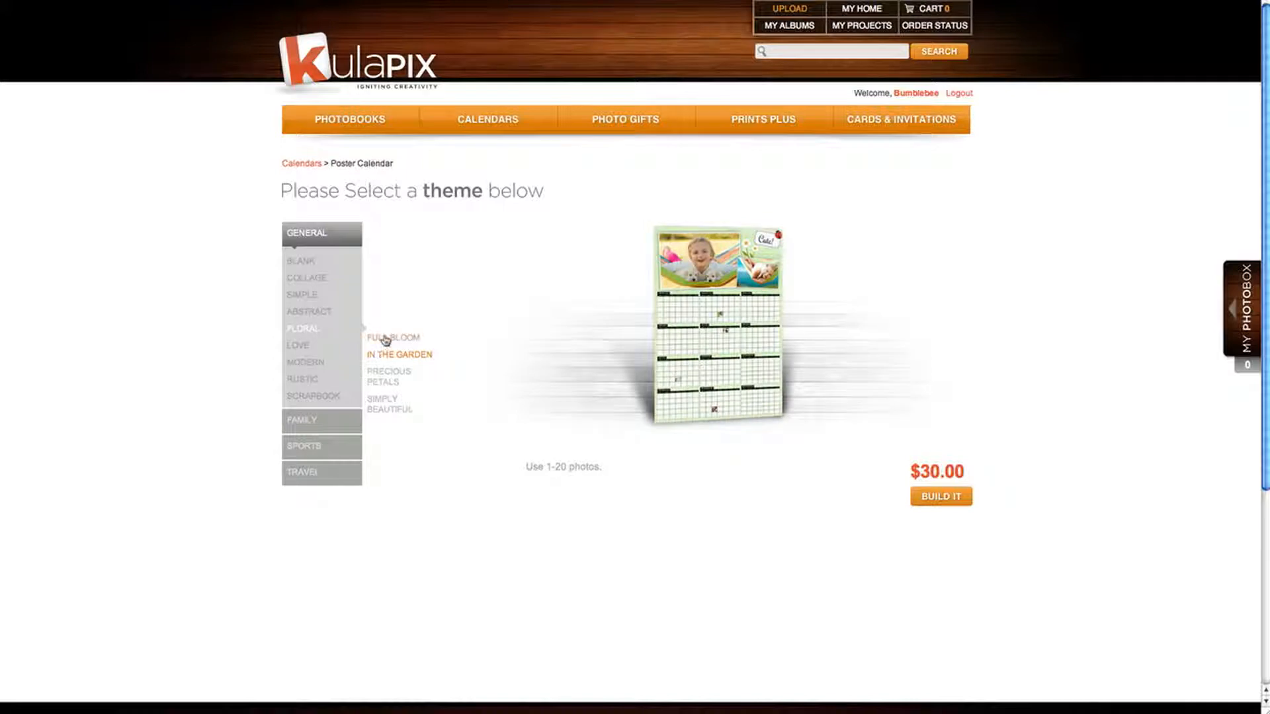
click(386, 339)
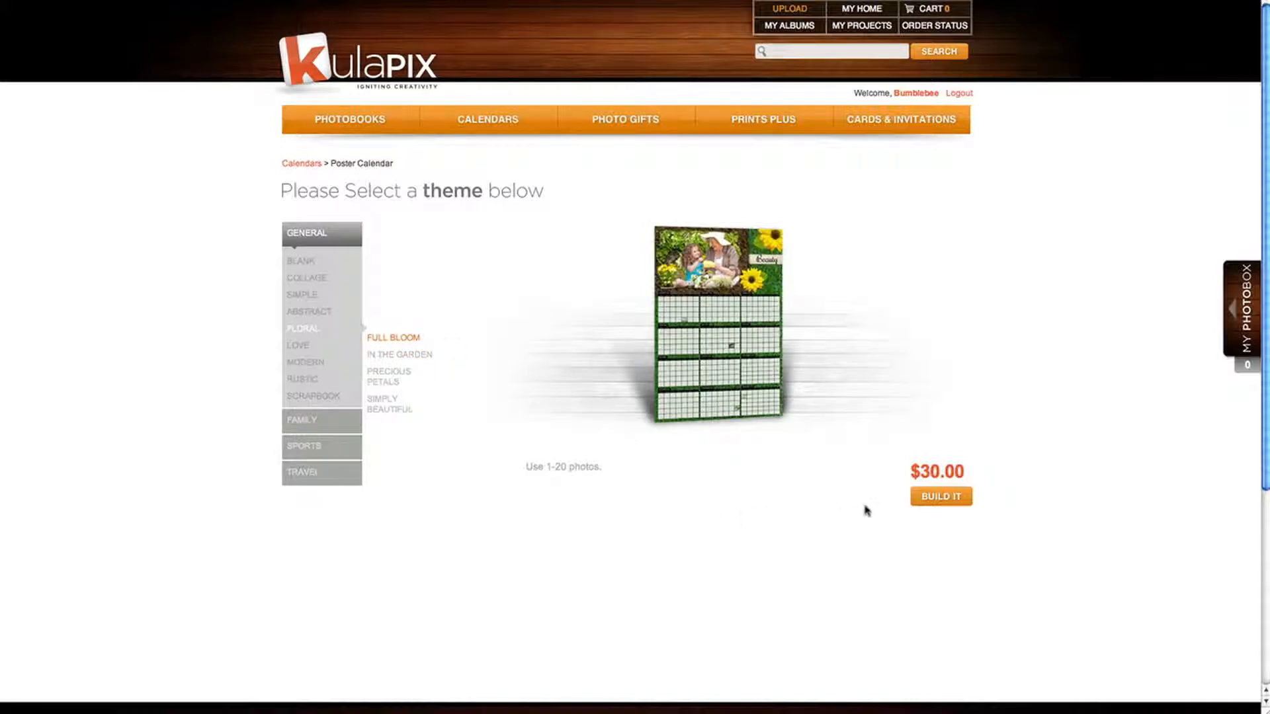
click(933, 499)
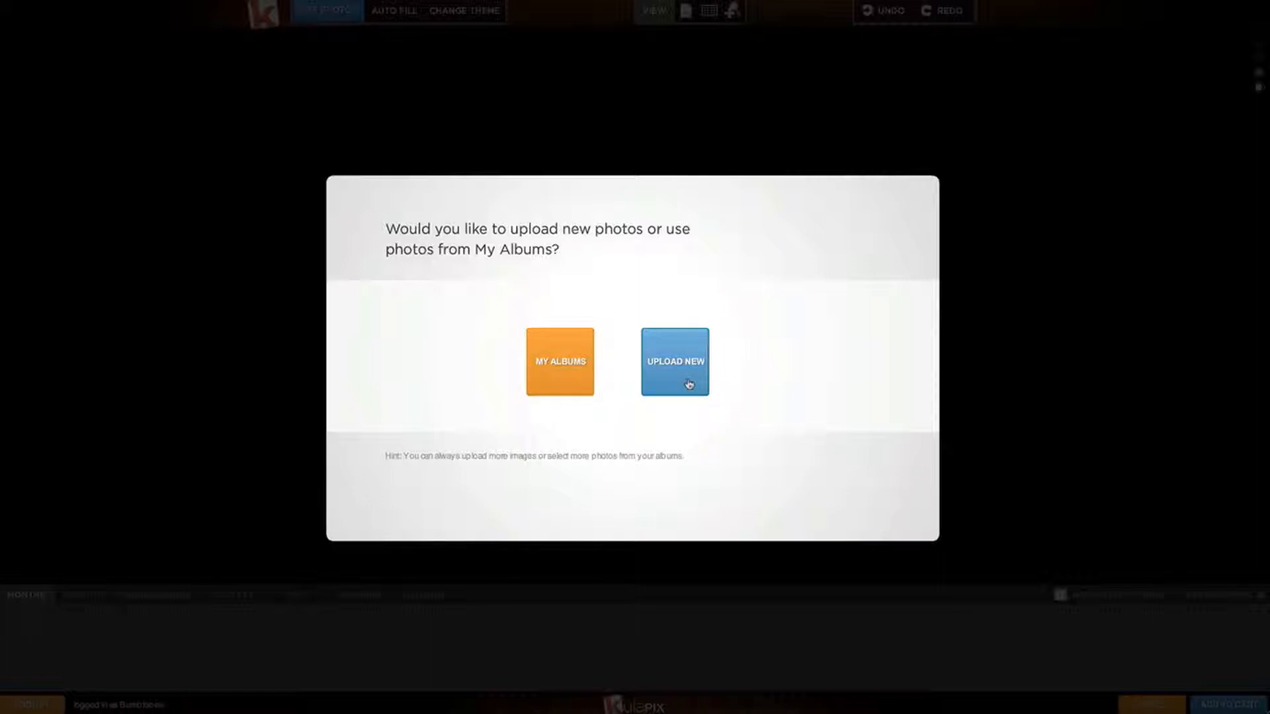
Use photos from the existing albums and open the Summertime album
click(583, 383)
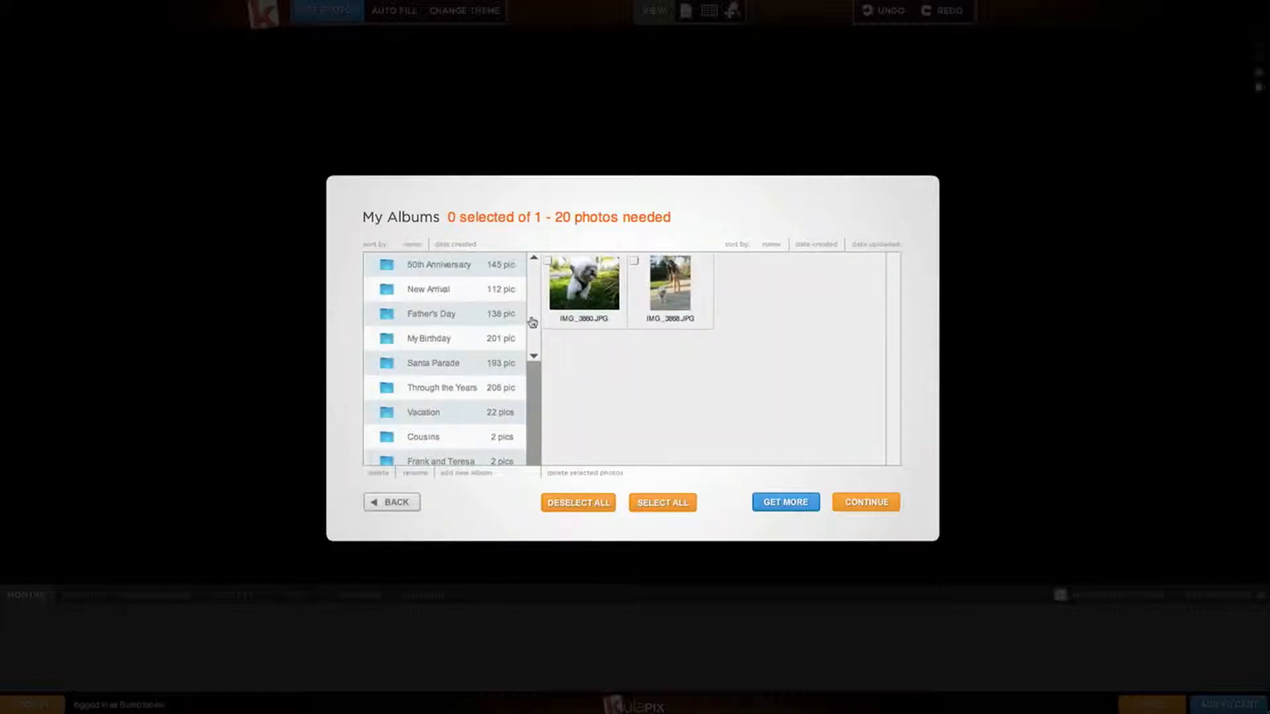
drag(529, 320, 532, 403)
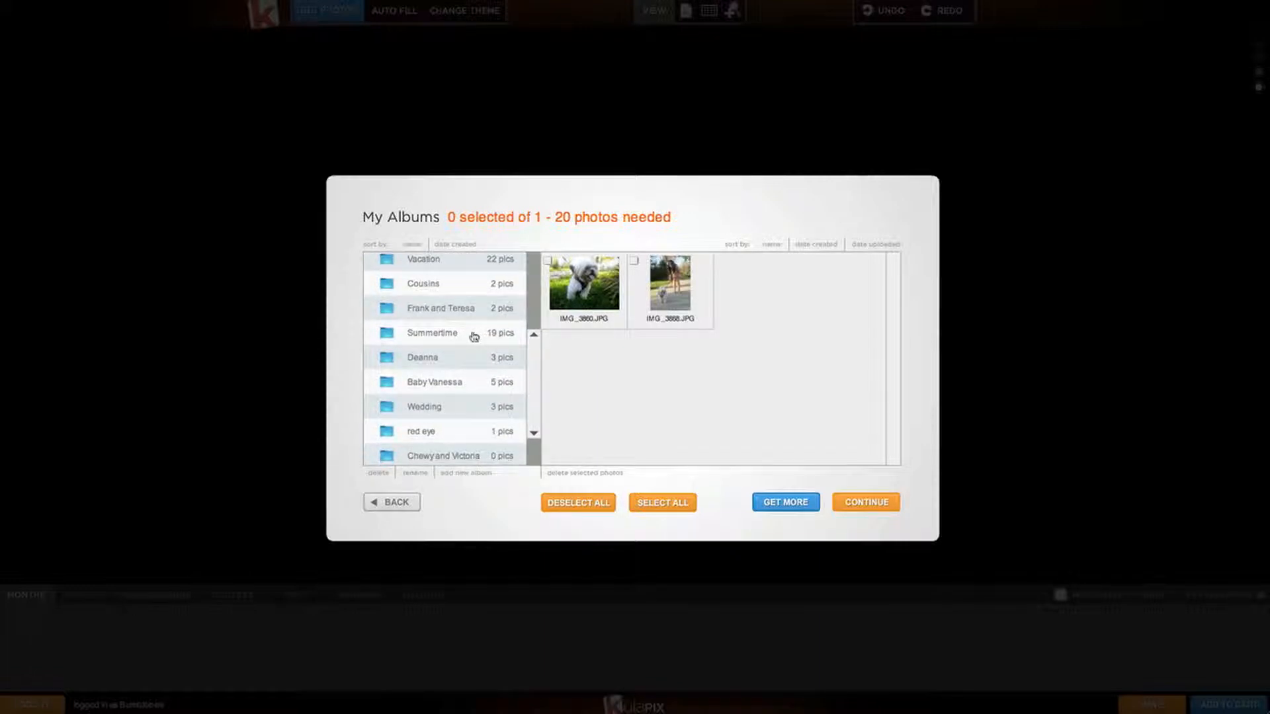
click(474, 336)
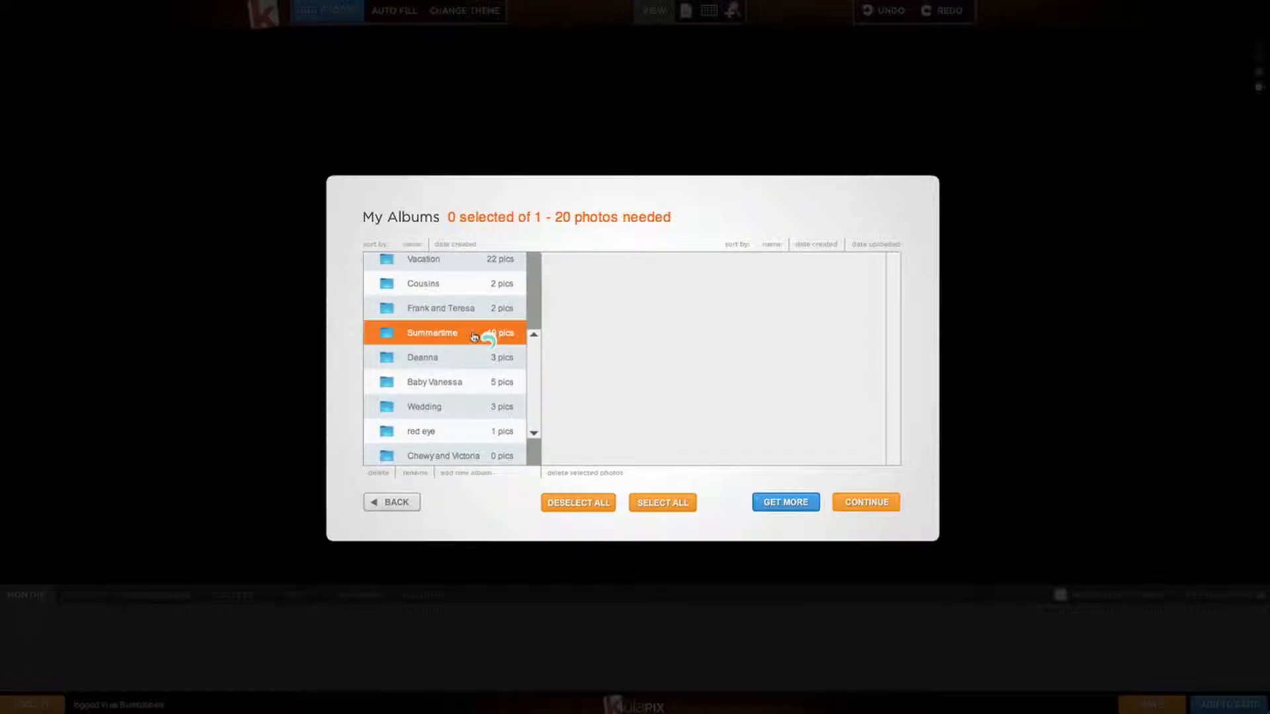
Select only IMAGE 1, 2, 4, 6, 7 and 9 from the Summertime album and autofill the calendar with them
click(674, 508)
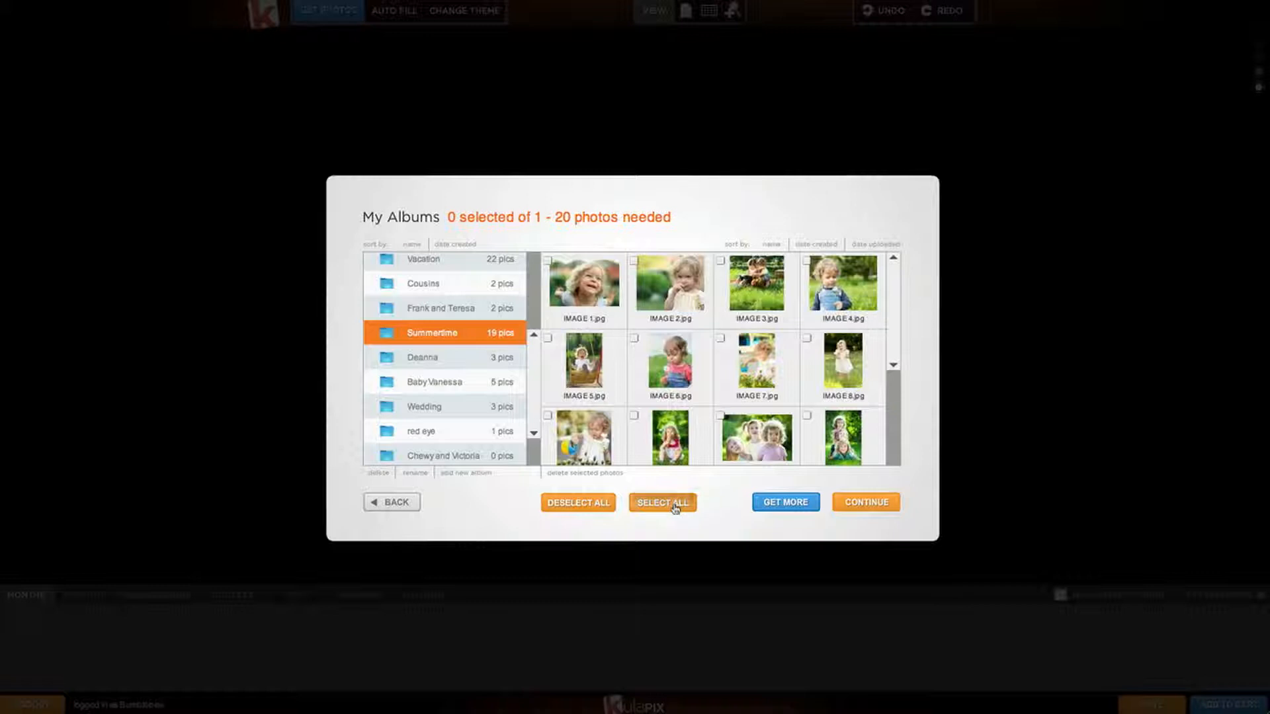
click(592, 503)
click(593, 301)
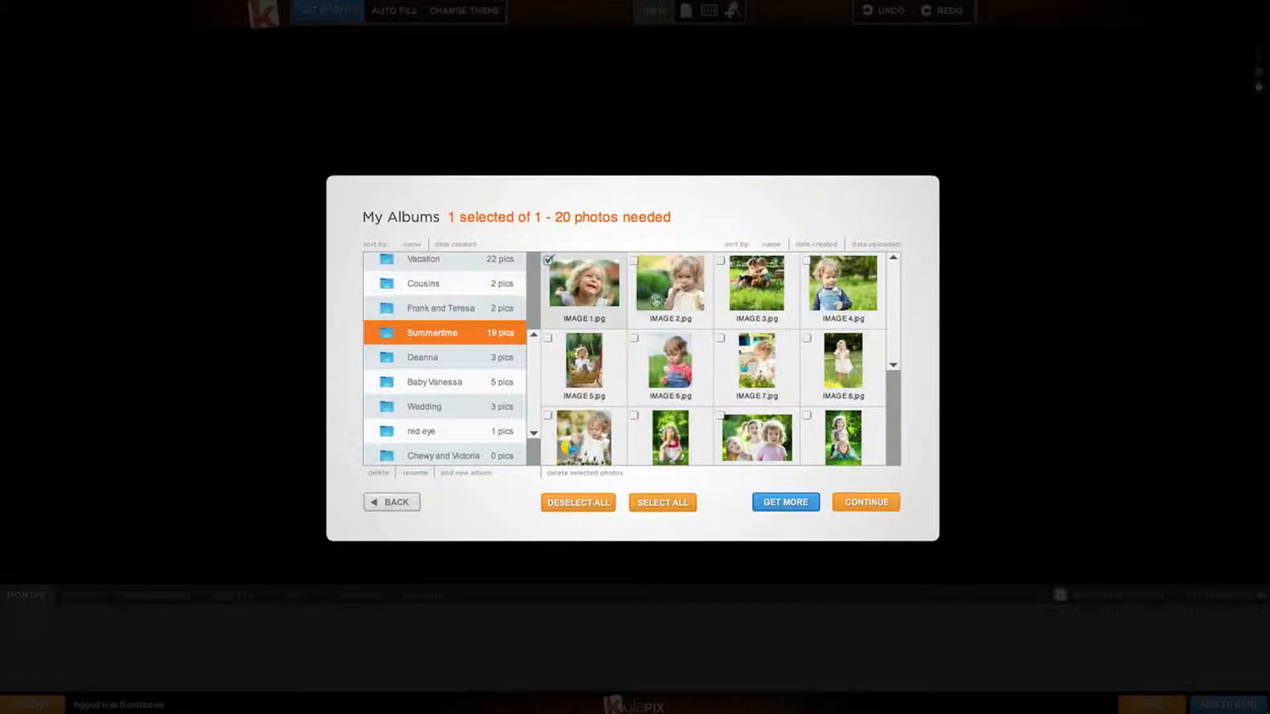
click(660, 302)
click(814, 294)
click(659, 397)
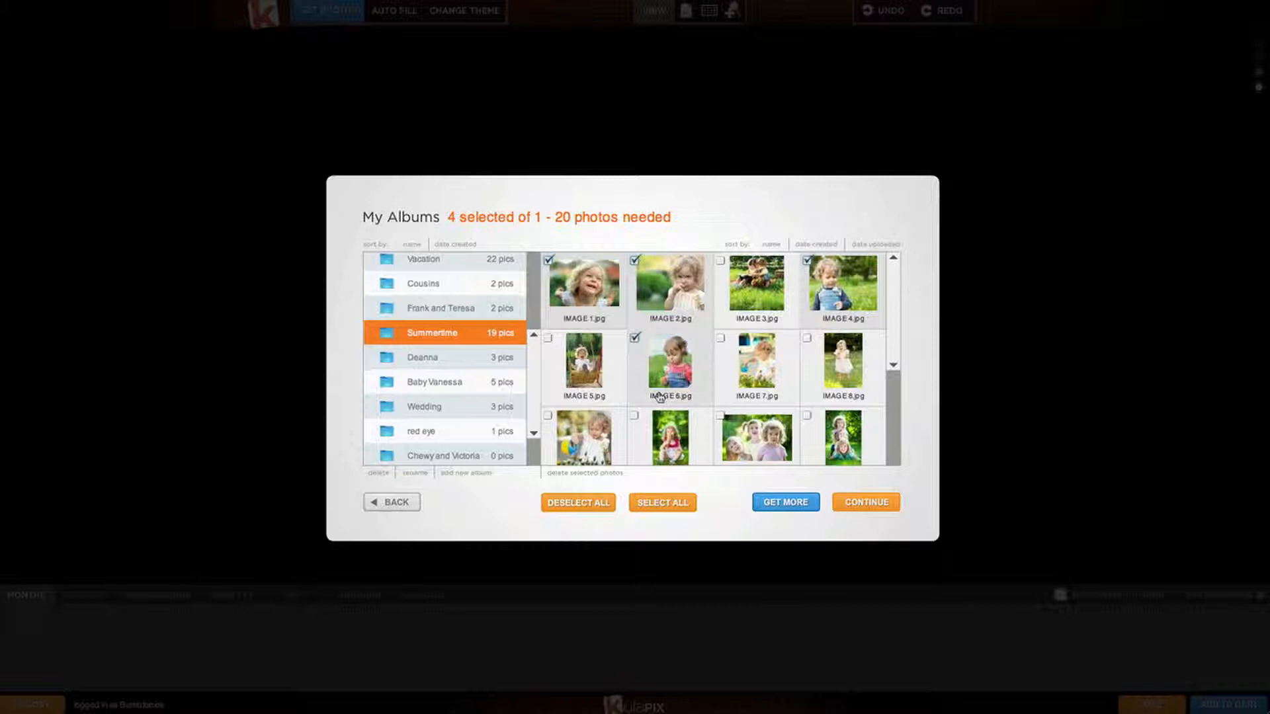
click(595, 434)
click(752, 365)
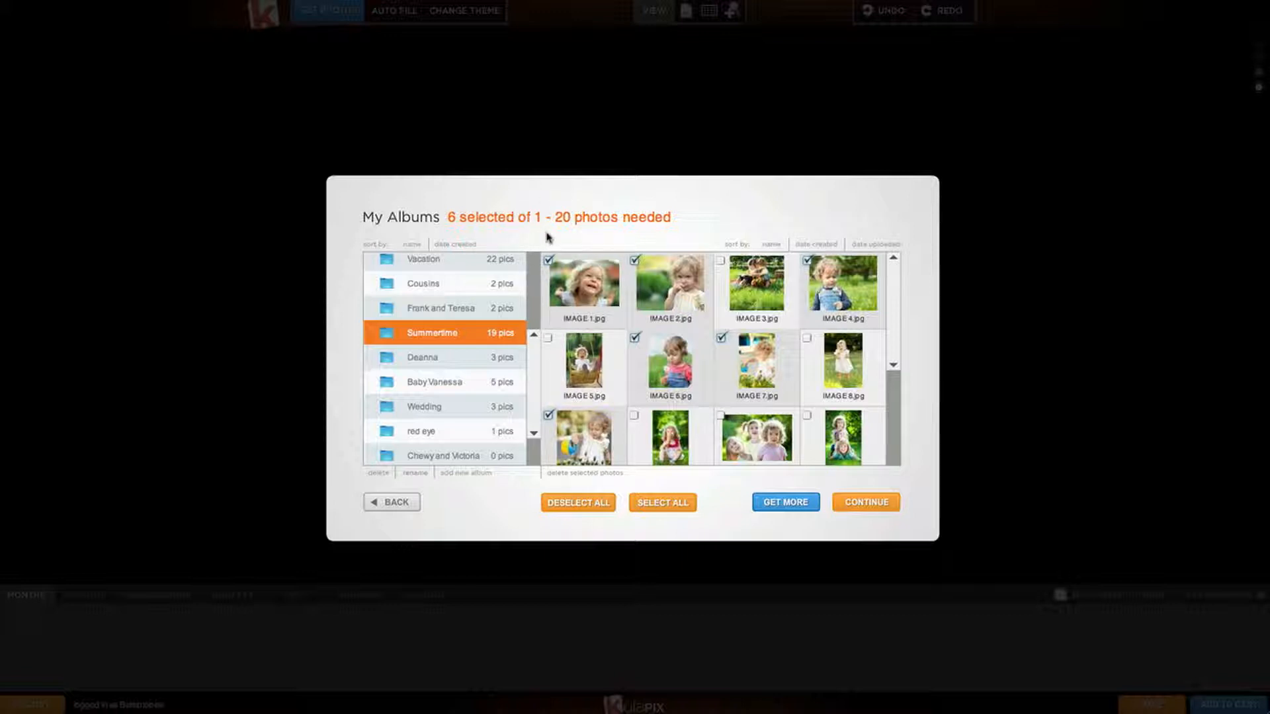
click(858, 504)
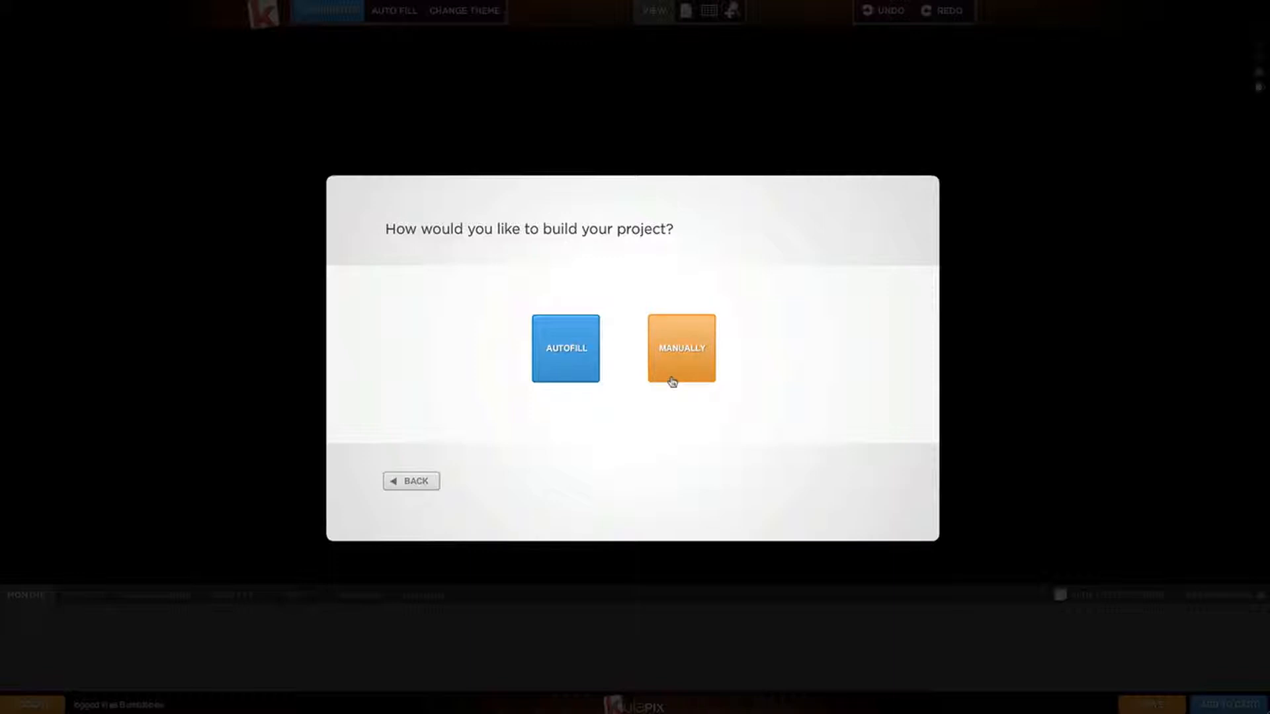
click(558, 355)
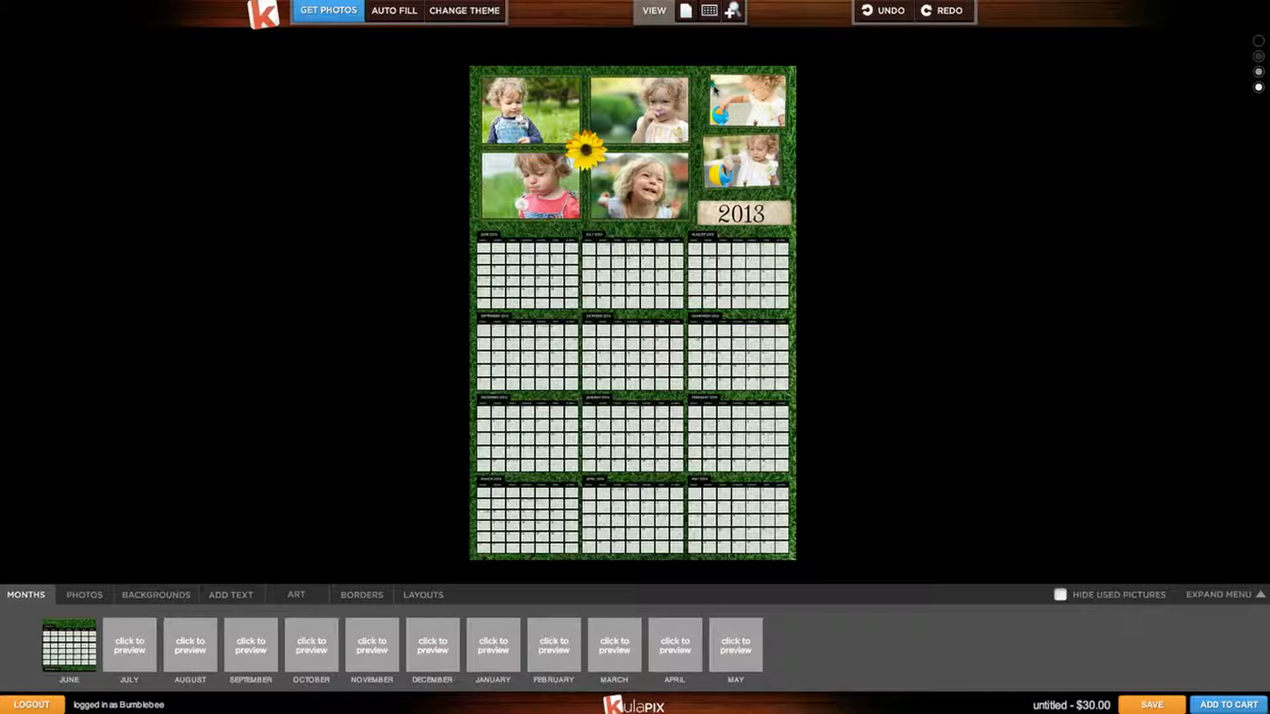
Browse the enlarged months up to September 2013 and place the IMAGE 1.jpg photo on September 25
click(710, 12)
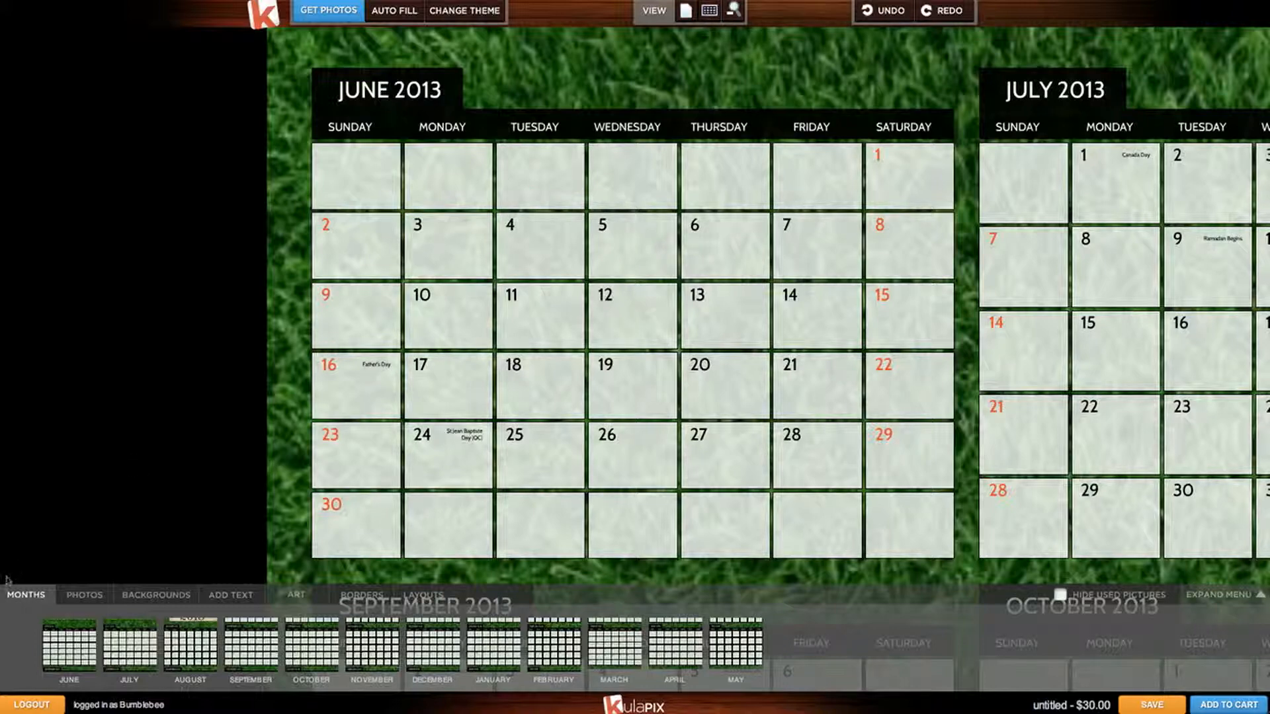
click(120, 643)
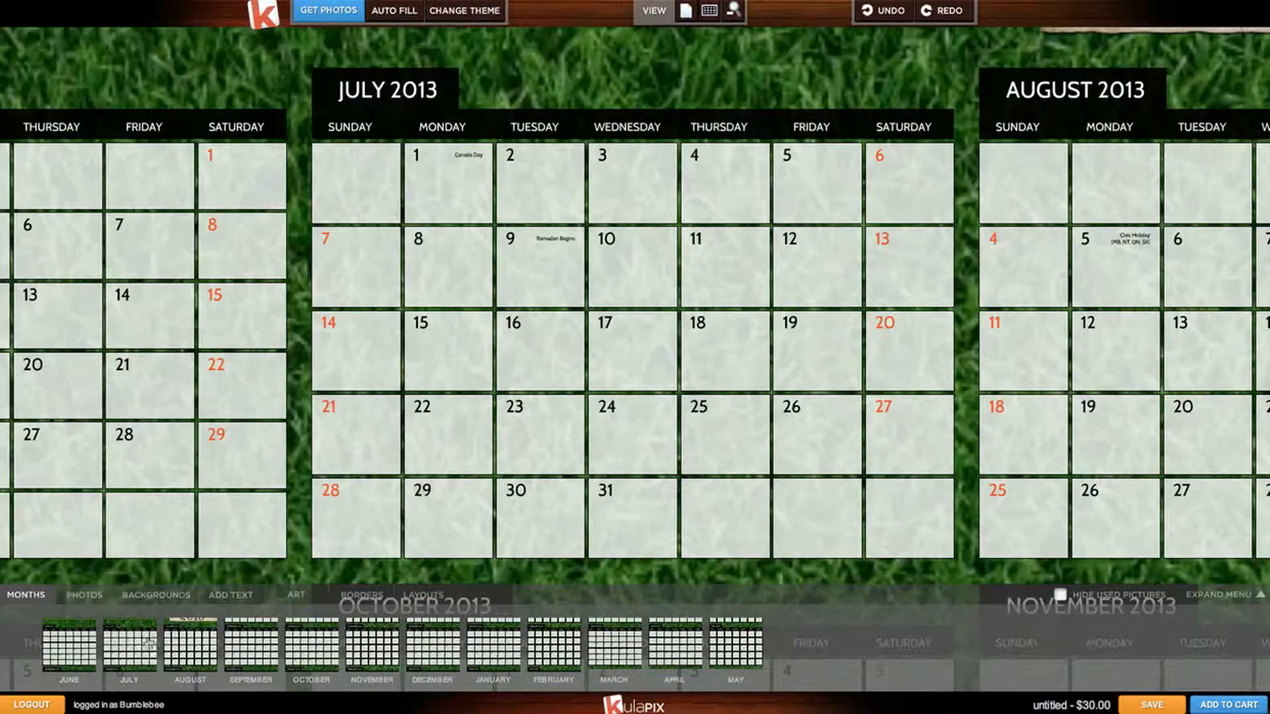
click(359, 658)
click(450, 660)
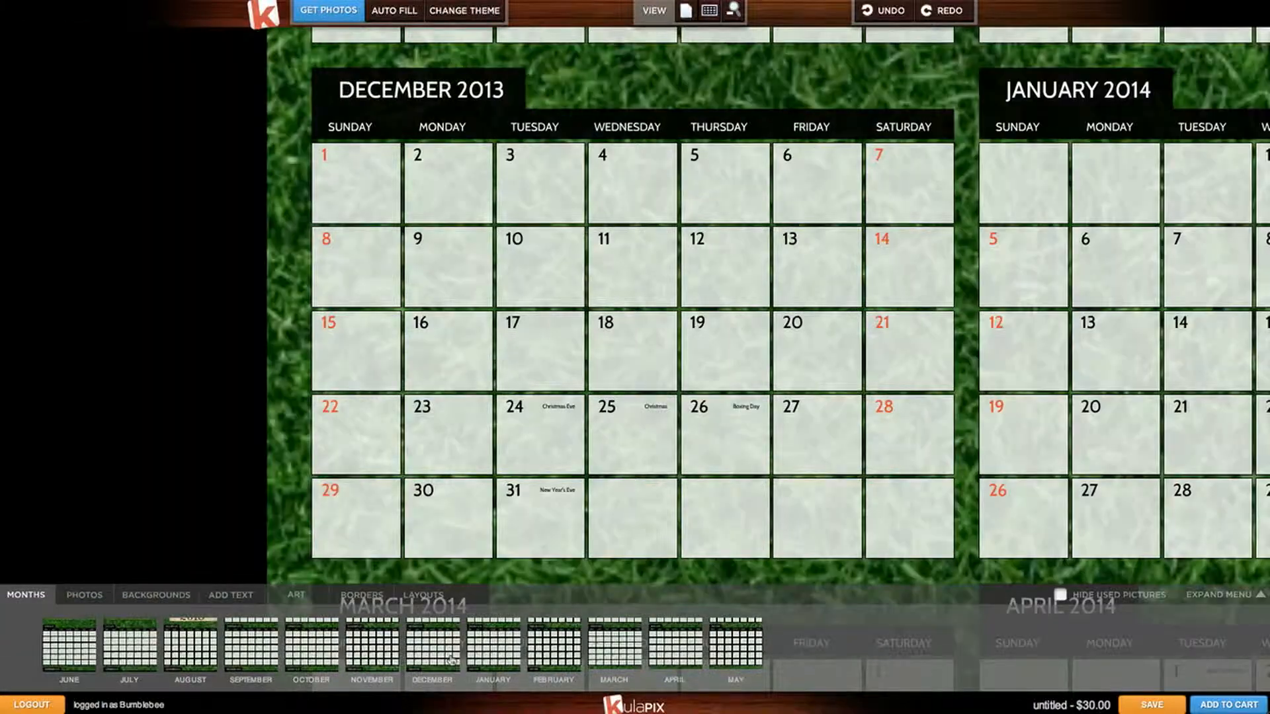
click(241, 663)
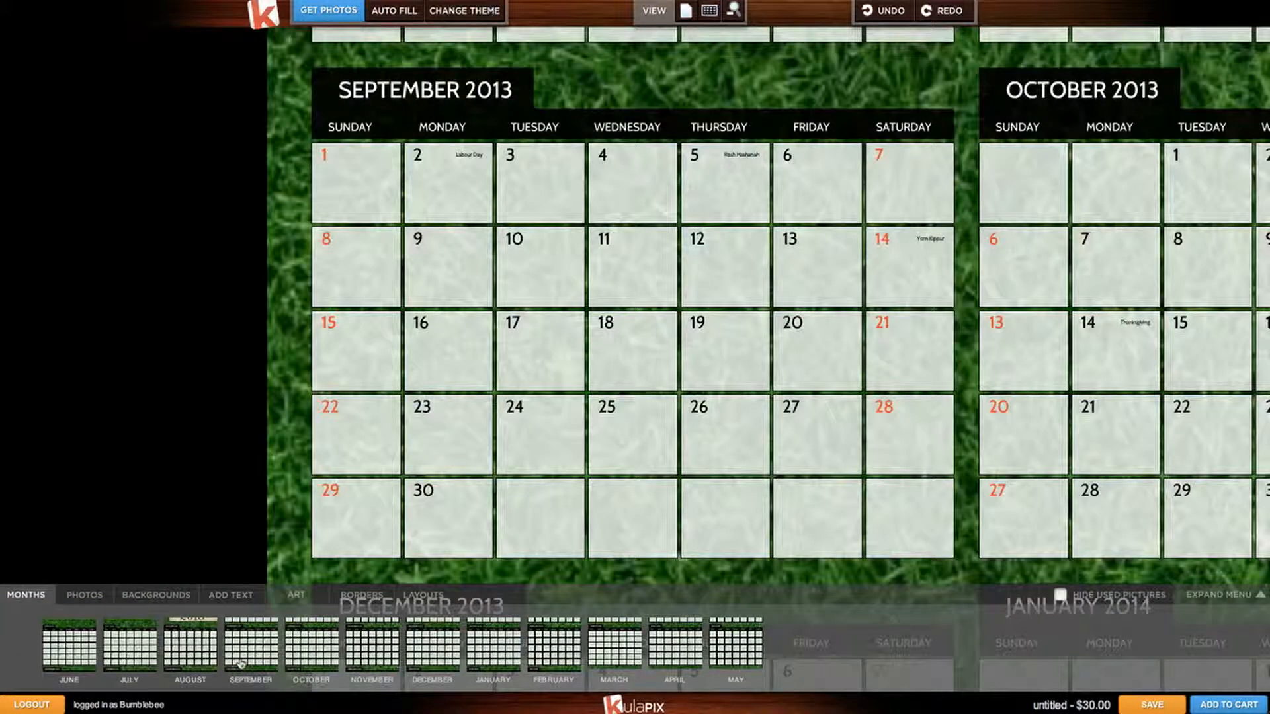
click(84, 595)
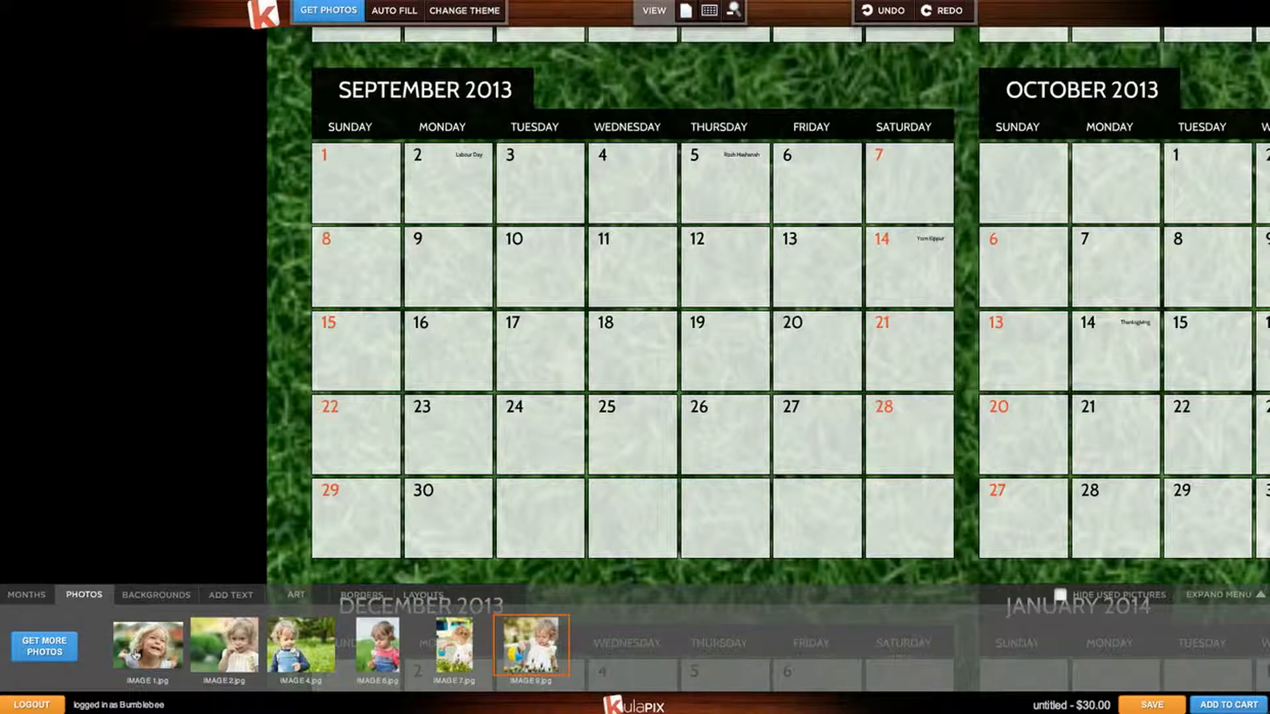
drag(136, 655, 626, 439)
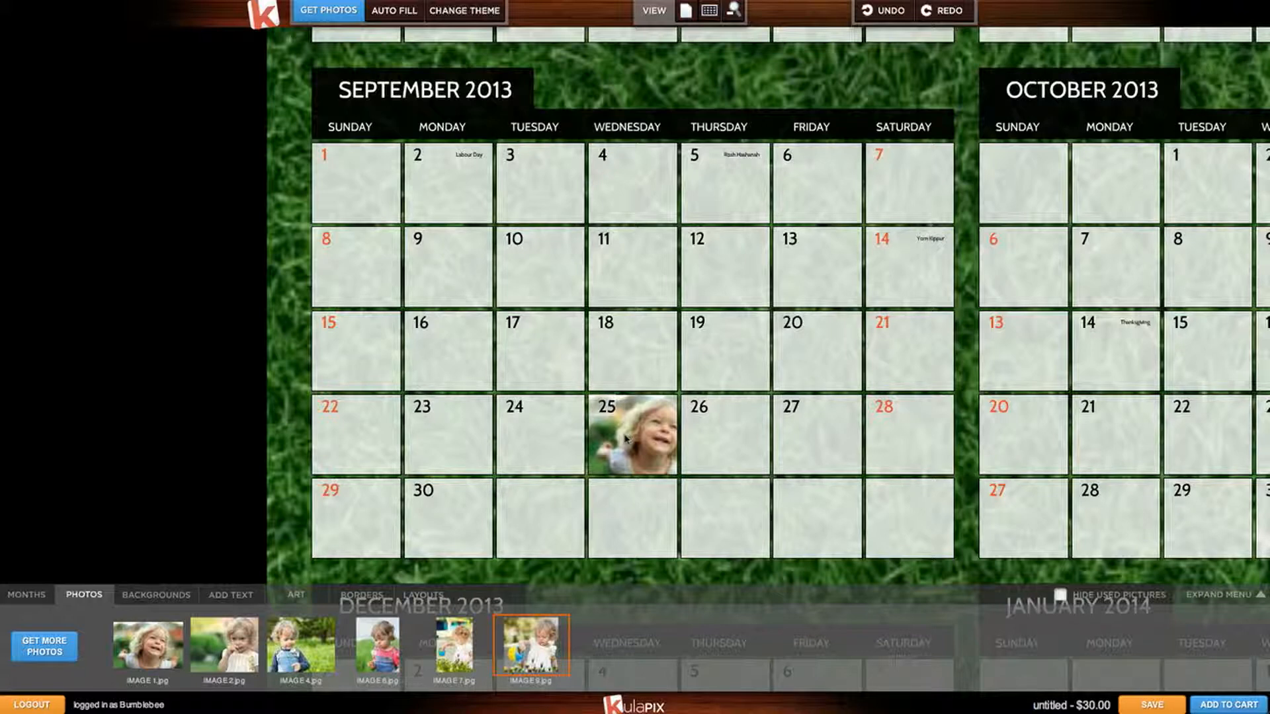
On September 25, hide the date and holiday, shift the photo inside its frame and add a birthday caption with the child's name
click(625, 439)
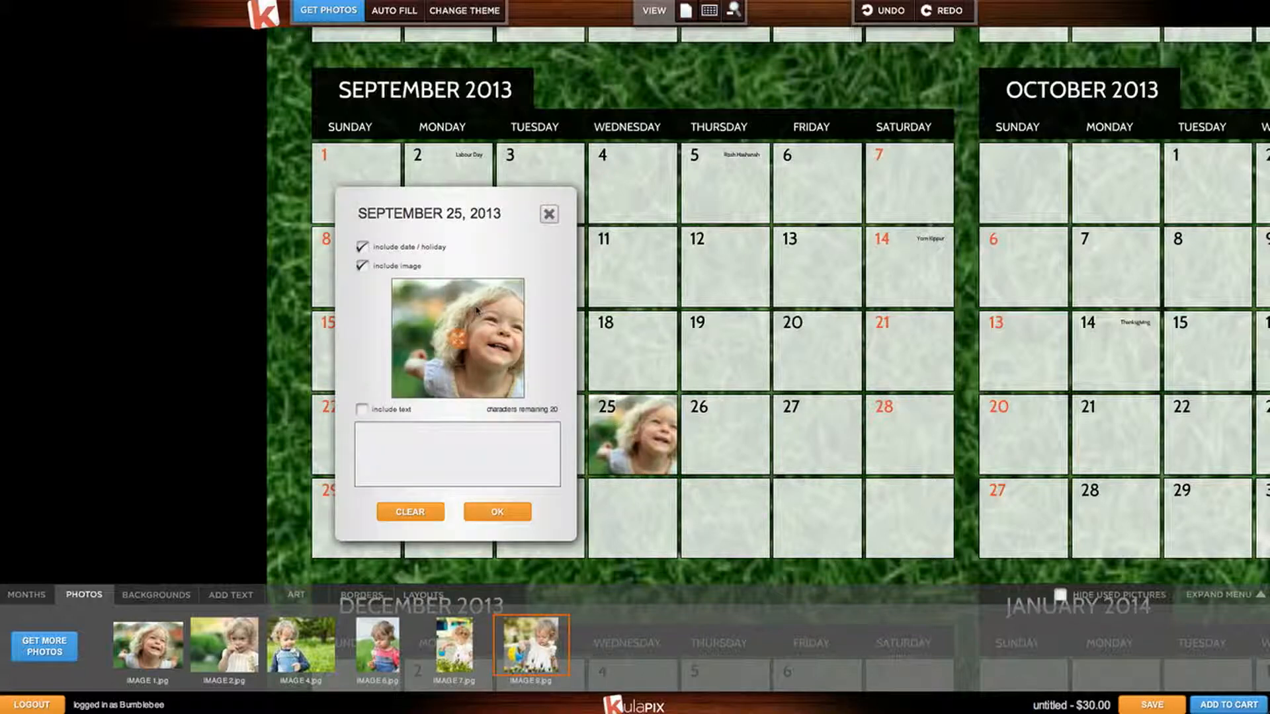
click(363, 248)
click(363, 247)
drag(457, 339, 433, 342)
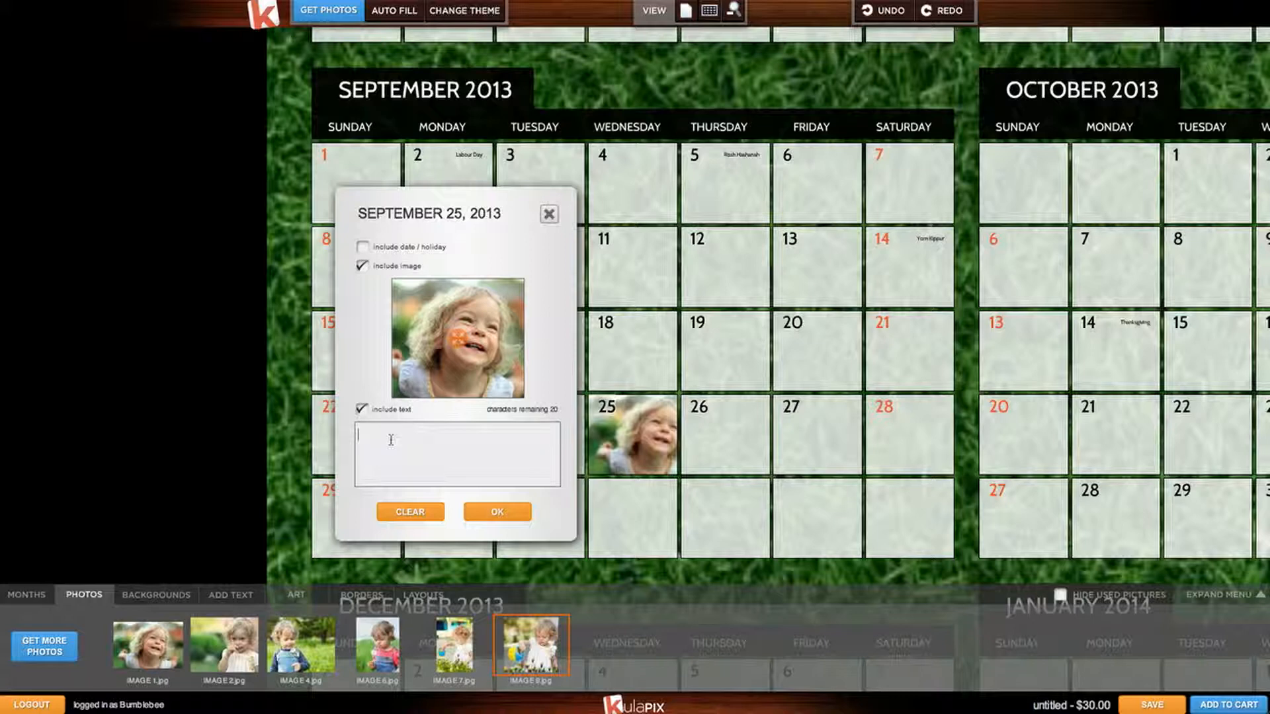
text(ori's Birthday)
click(508, 514)
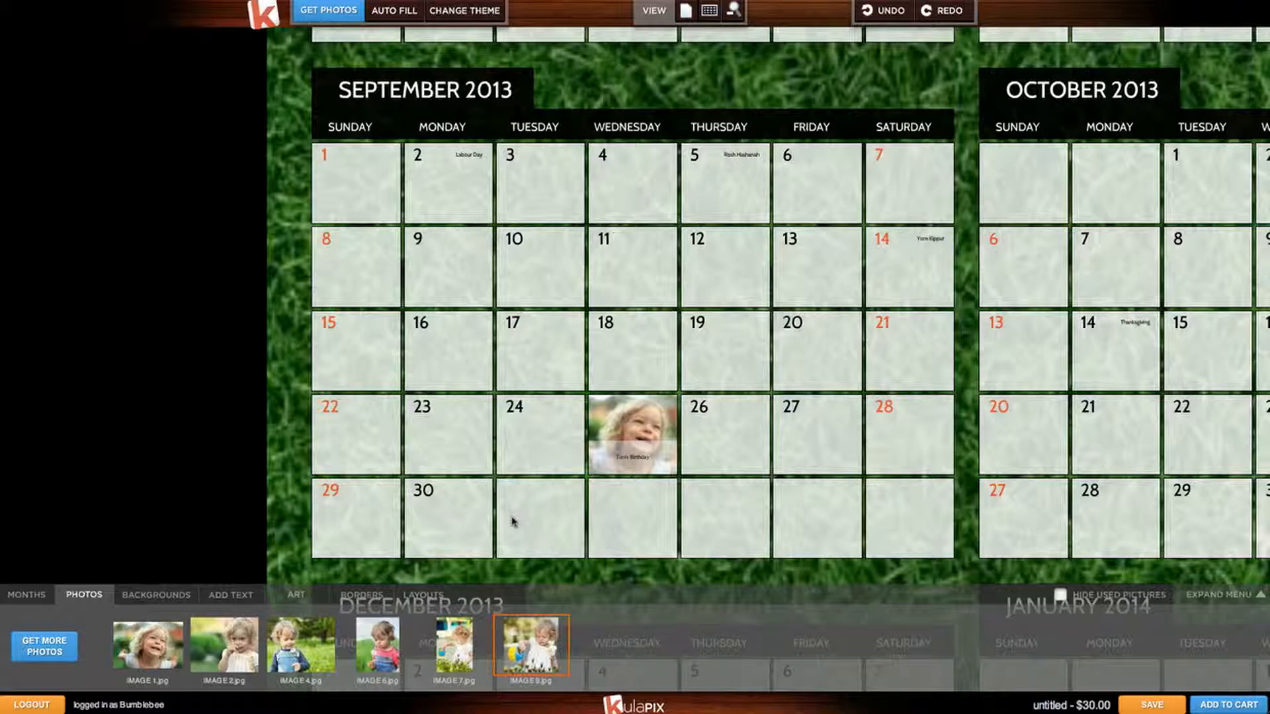
Go to November 2013 and add the caption "My Birthday!" to November 6
click(39, 597)
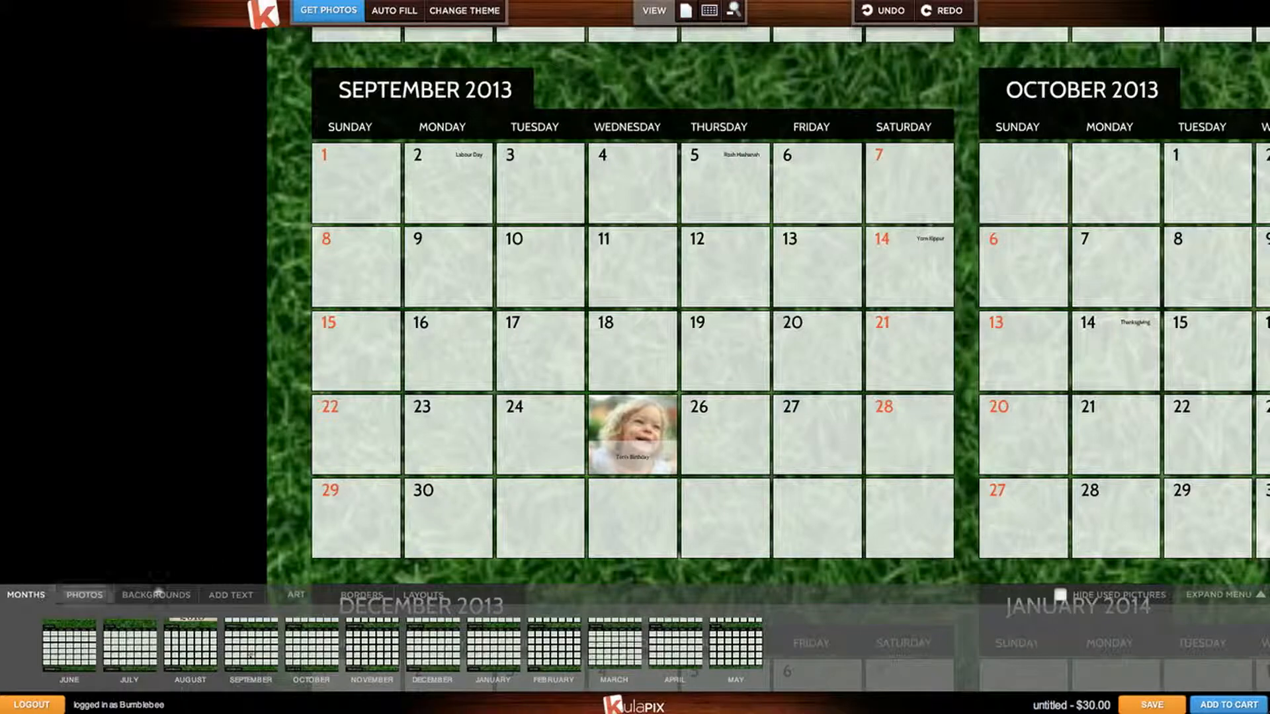
click(371, 650)
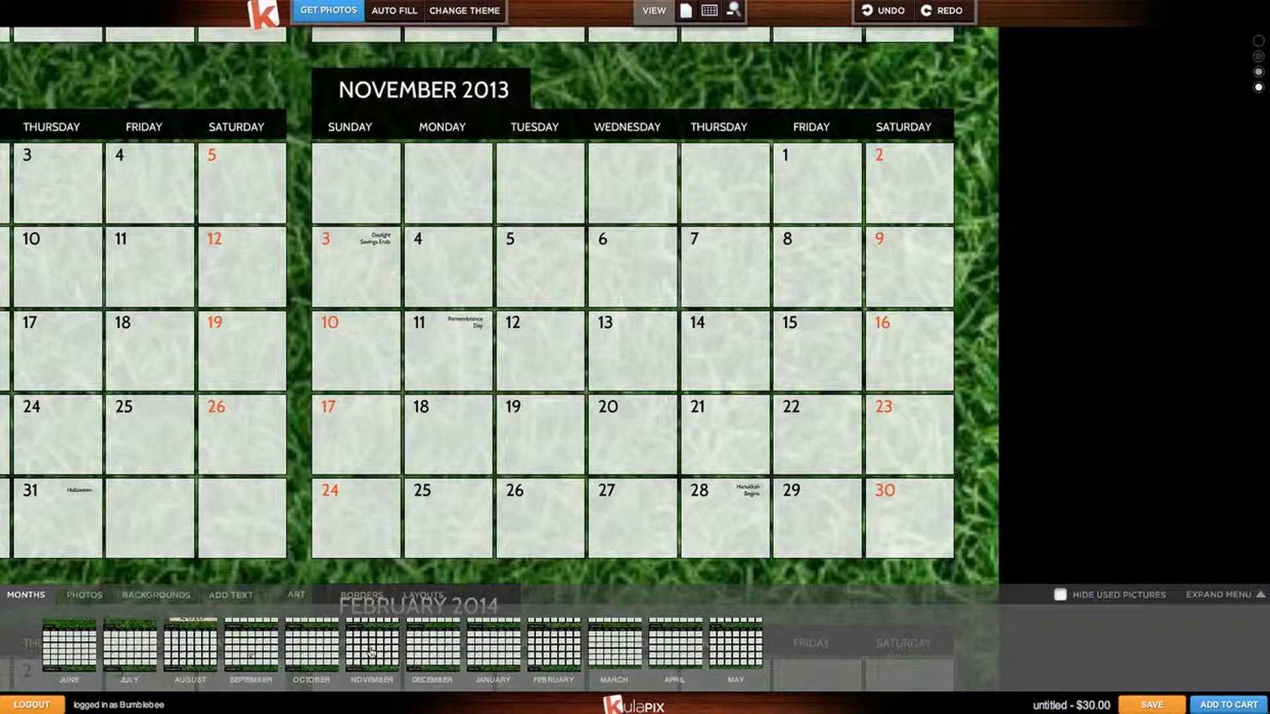
click(636, 287)
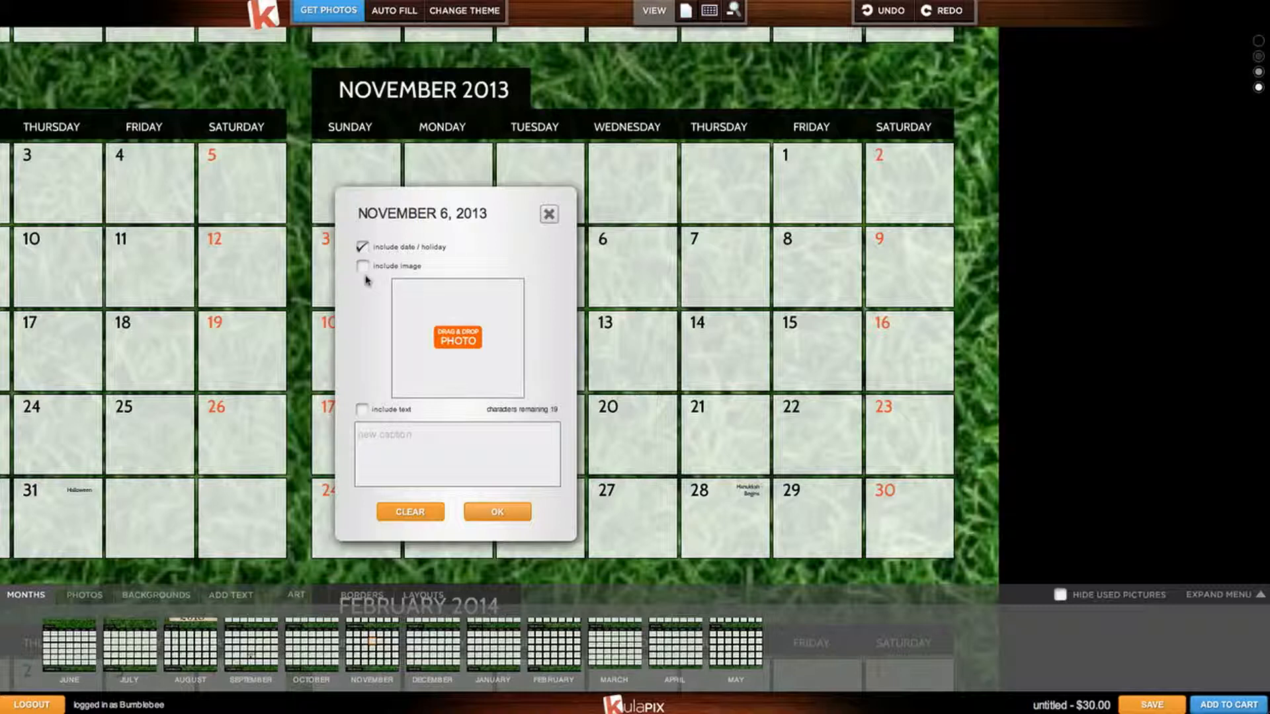
click(361, 411)
triple_click(377, 439)
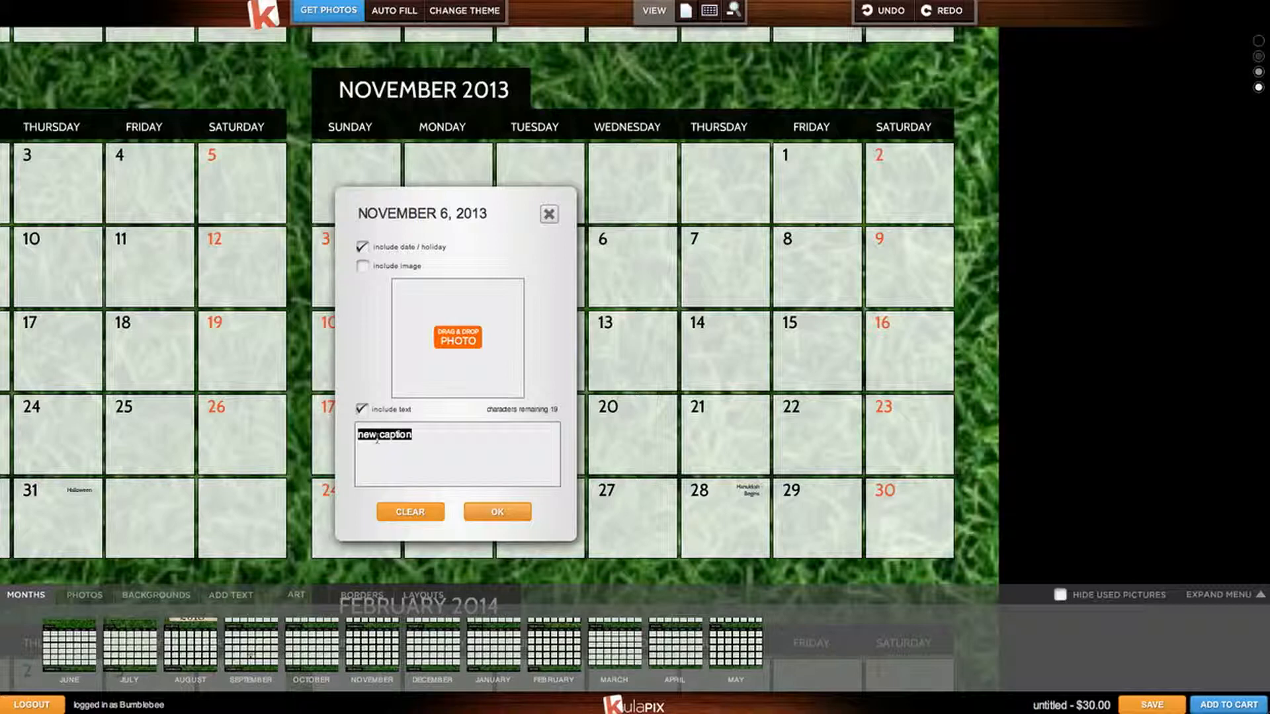
text(My Birthday!)
click(491, 514)
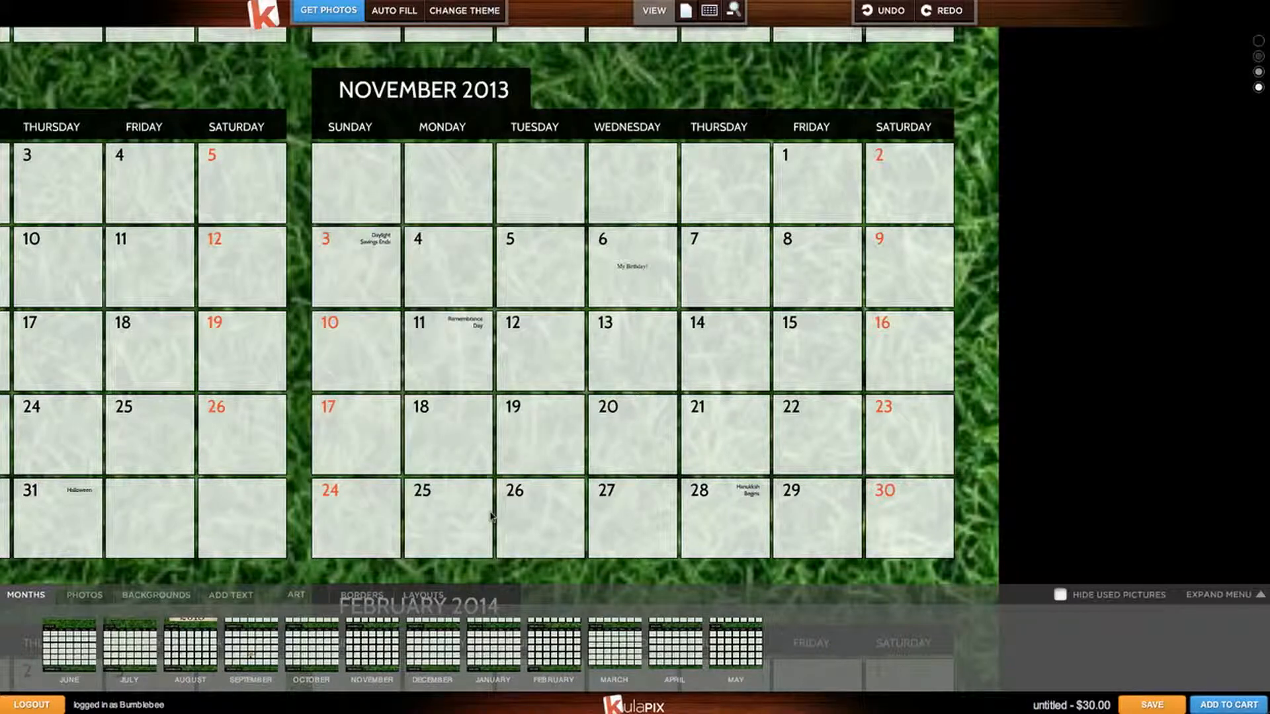
Place the IMAGE 6.jpg photo on November 15, keeping the date included
click(800, 335)
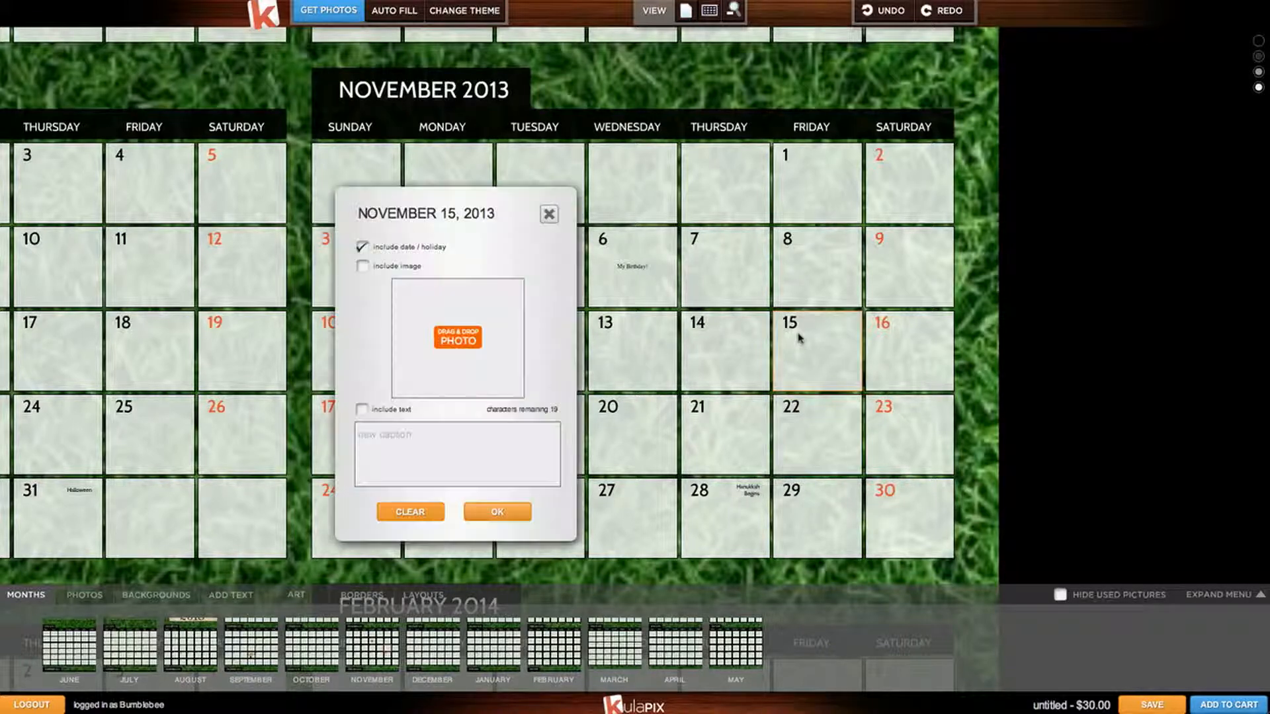
click(103, 598)
drag(378, 654, 464, 361)
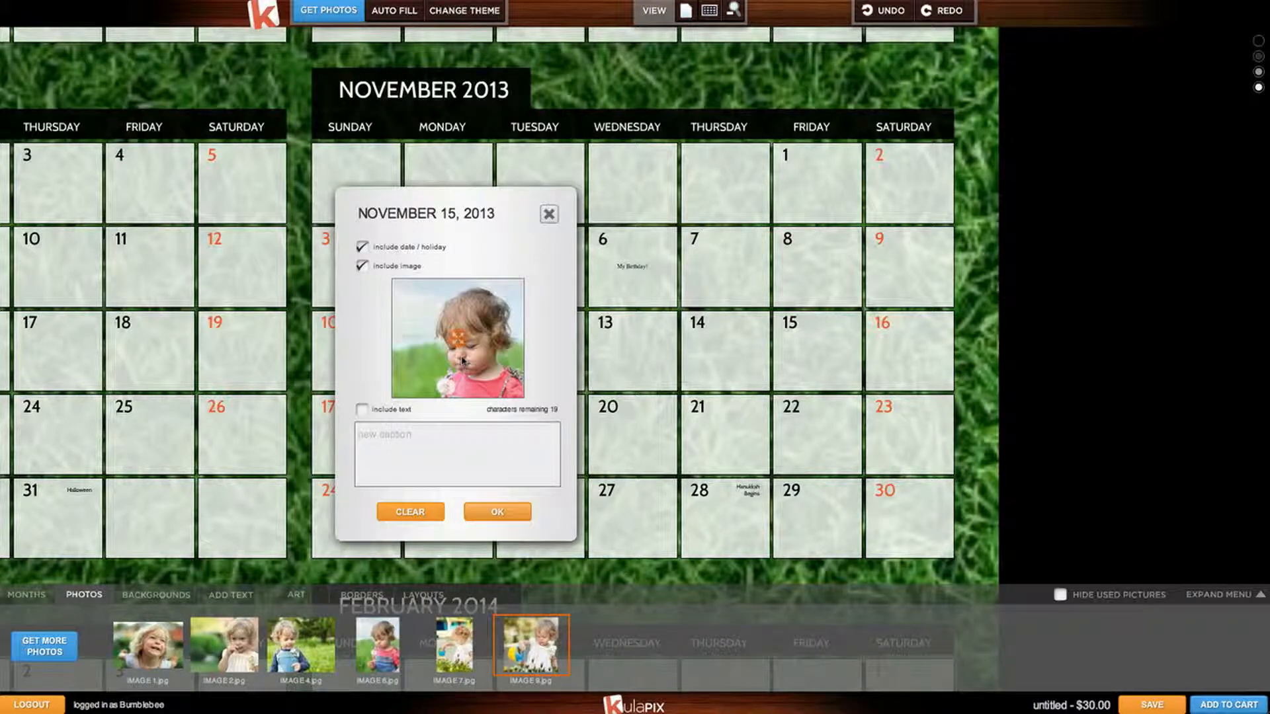
click(499, 512)
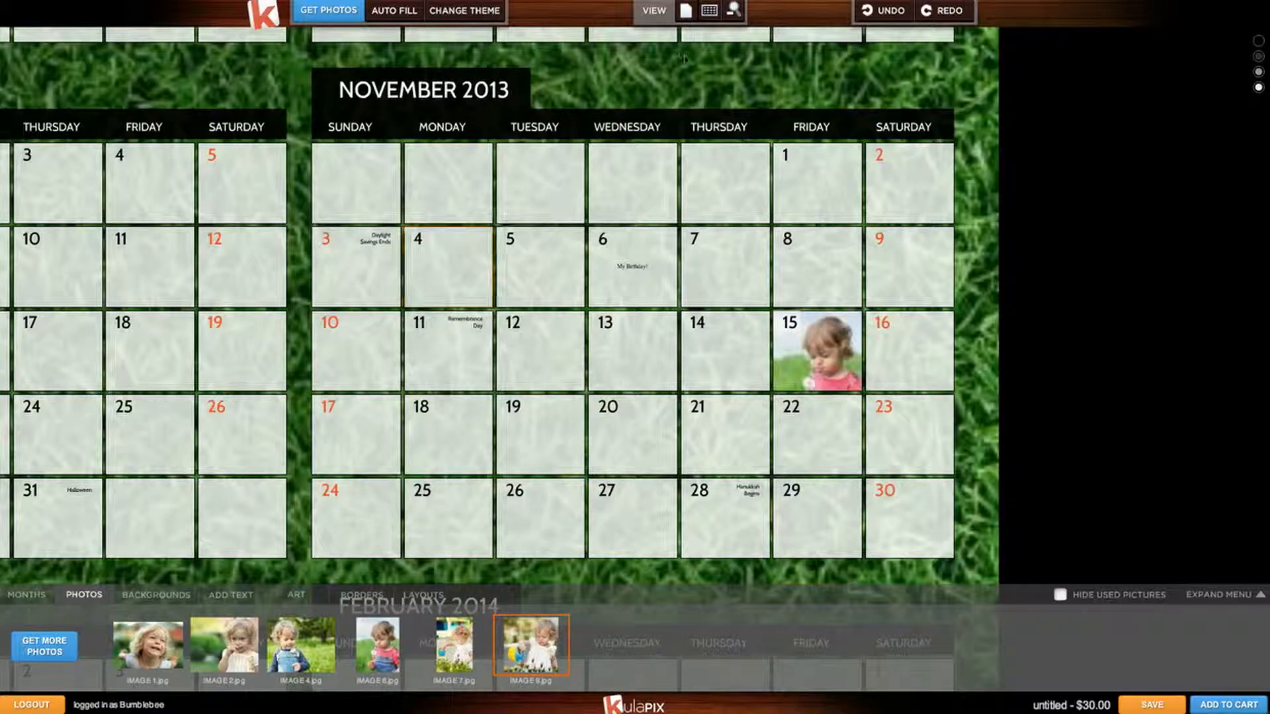
Try several 6-photo layouts on the full poster, ending with the one that has a single sunflower amid the photos and 2013 beneath the rightmost photo
click(685, 14)
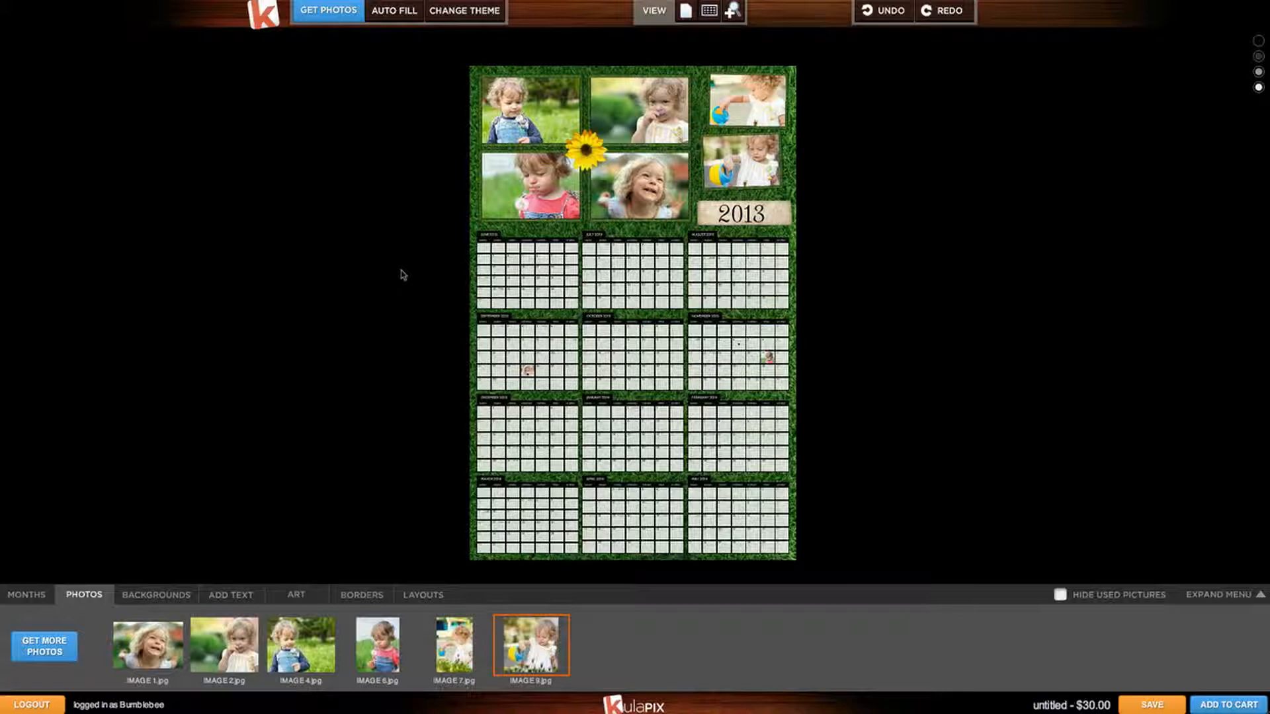
click(425, 594)
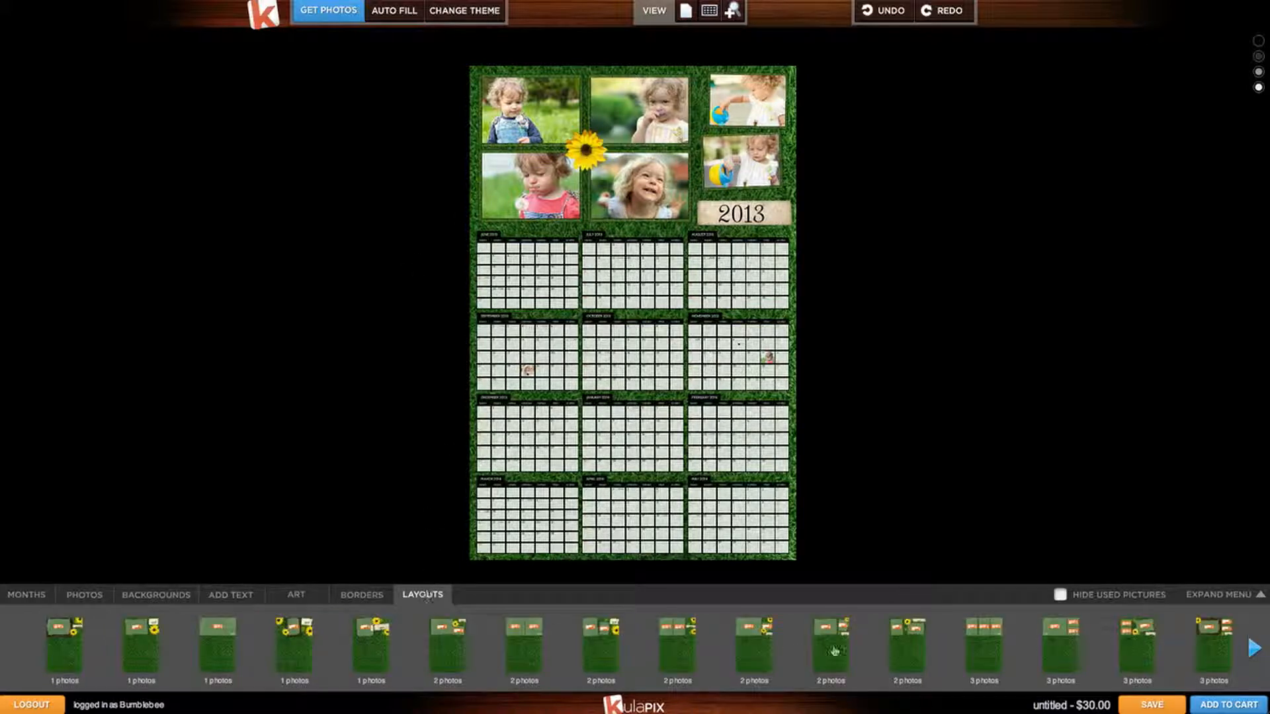
click(1254, 649)
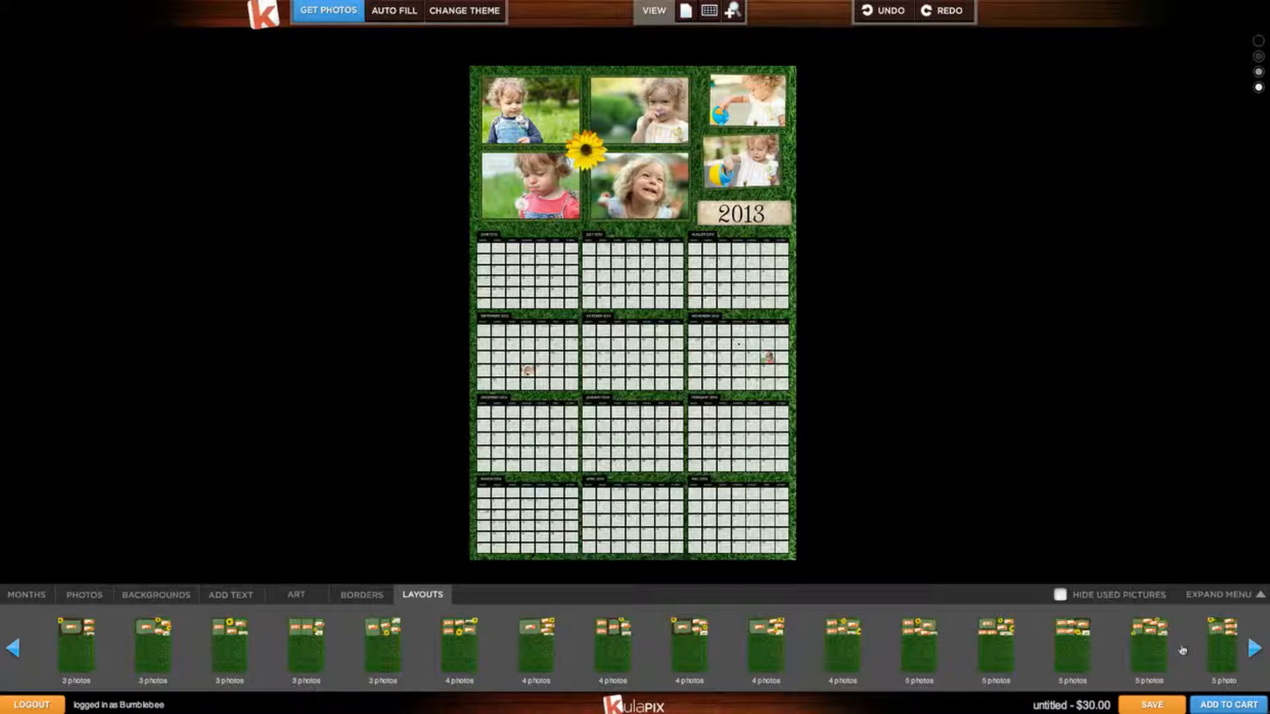
click(1255, 649)
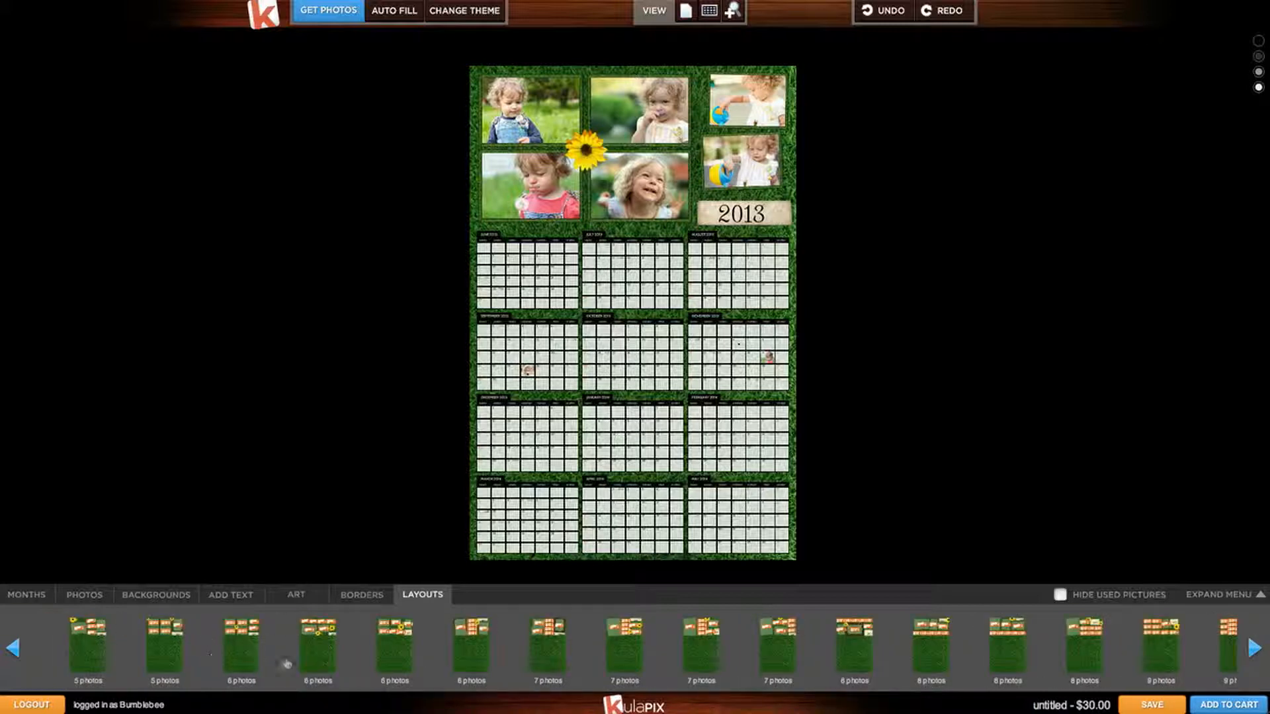
drag(309, 655, 628, 211)
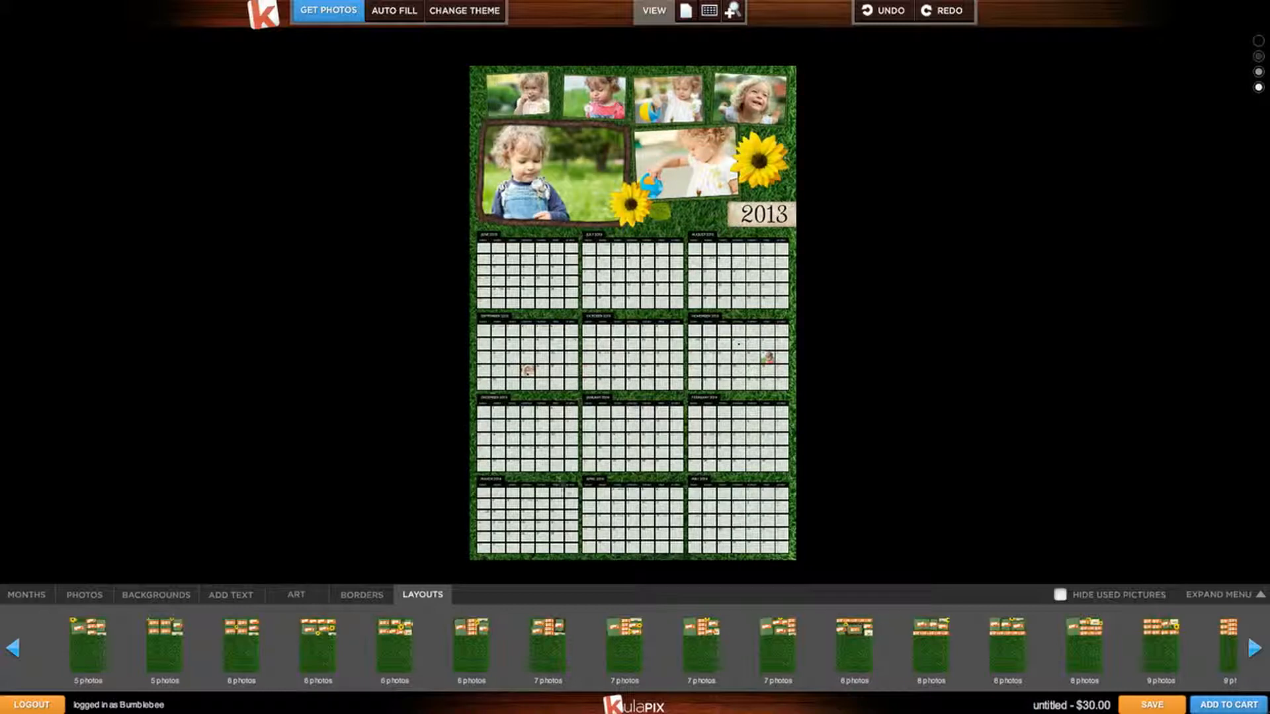
drag(468, 646, 593, 234)
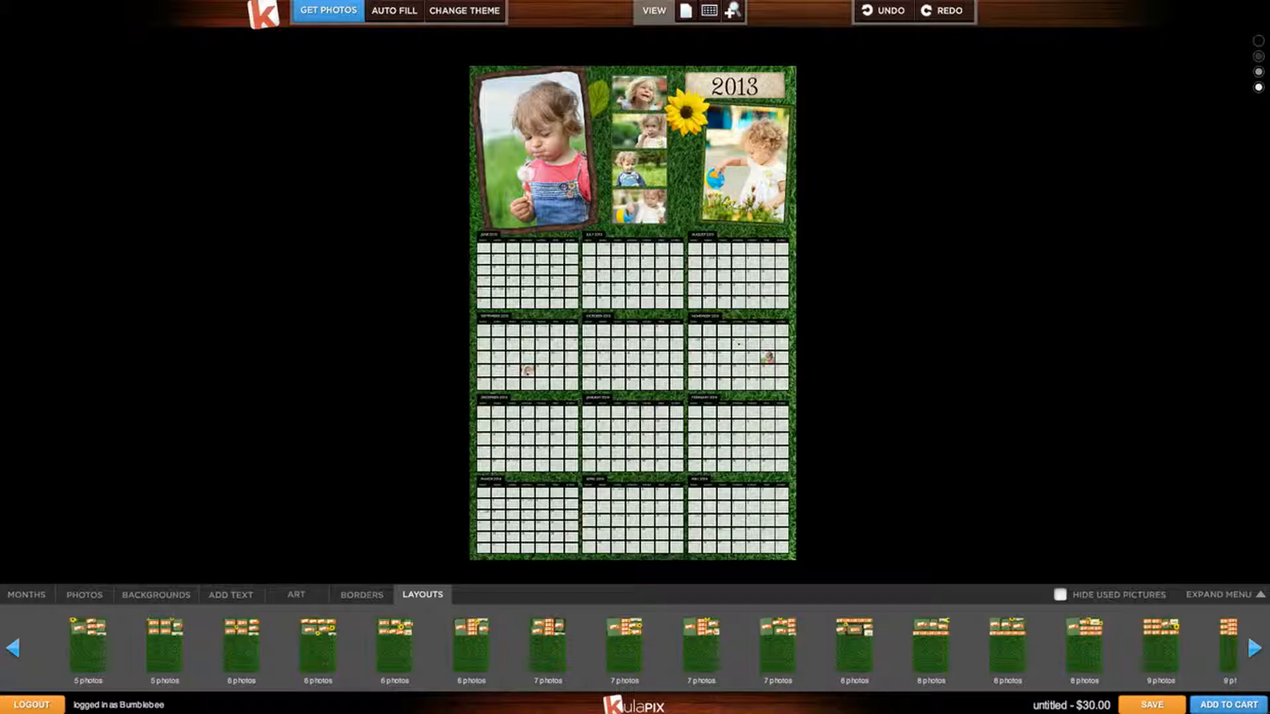
drag(394, 645, 617, 360)
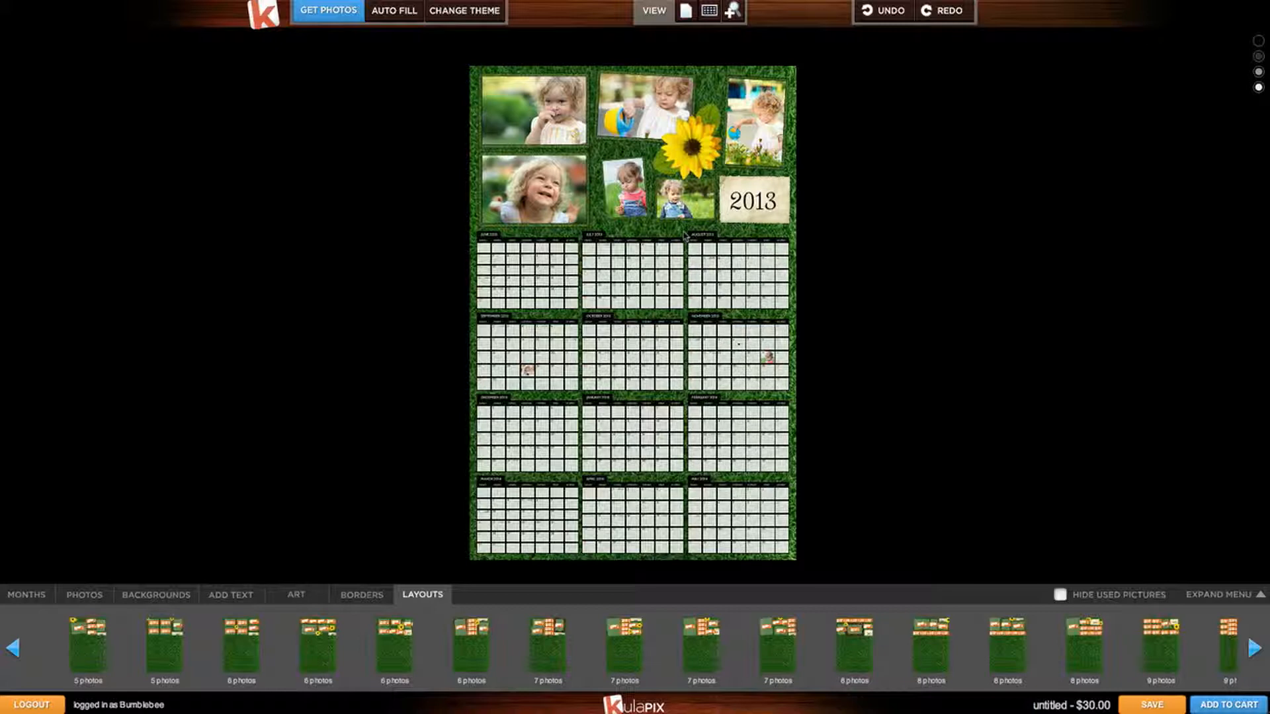
Replace the poster's grass background with the beige vintage paper background with faint floral edges
click(172, 597)
click(1254, 648)
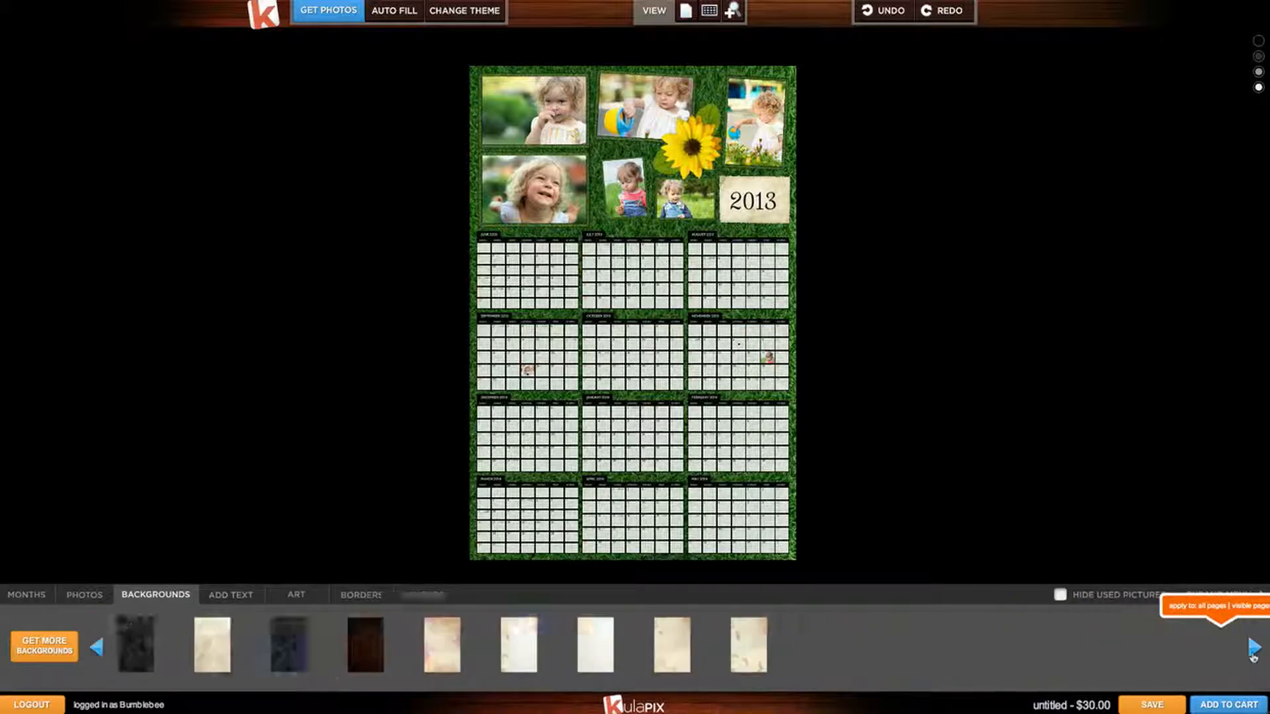
click(1253, 652)
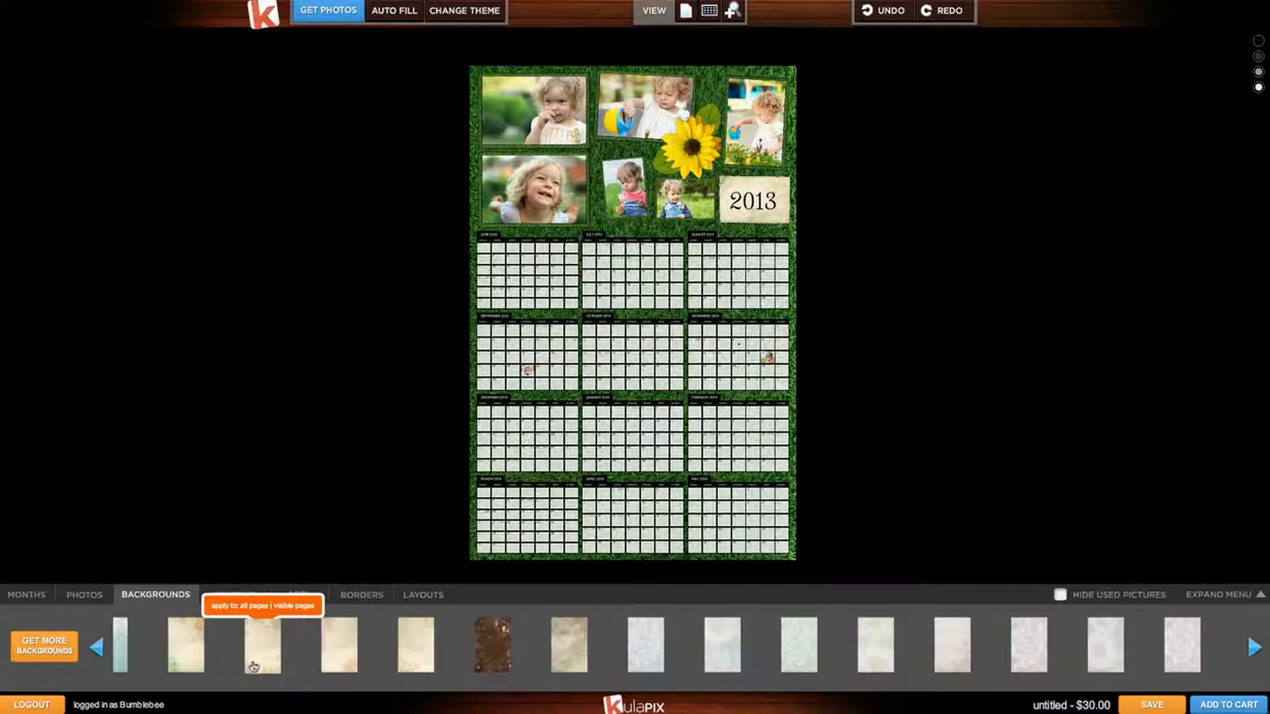
drag(254, 664, 611, 408)
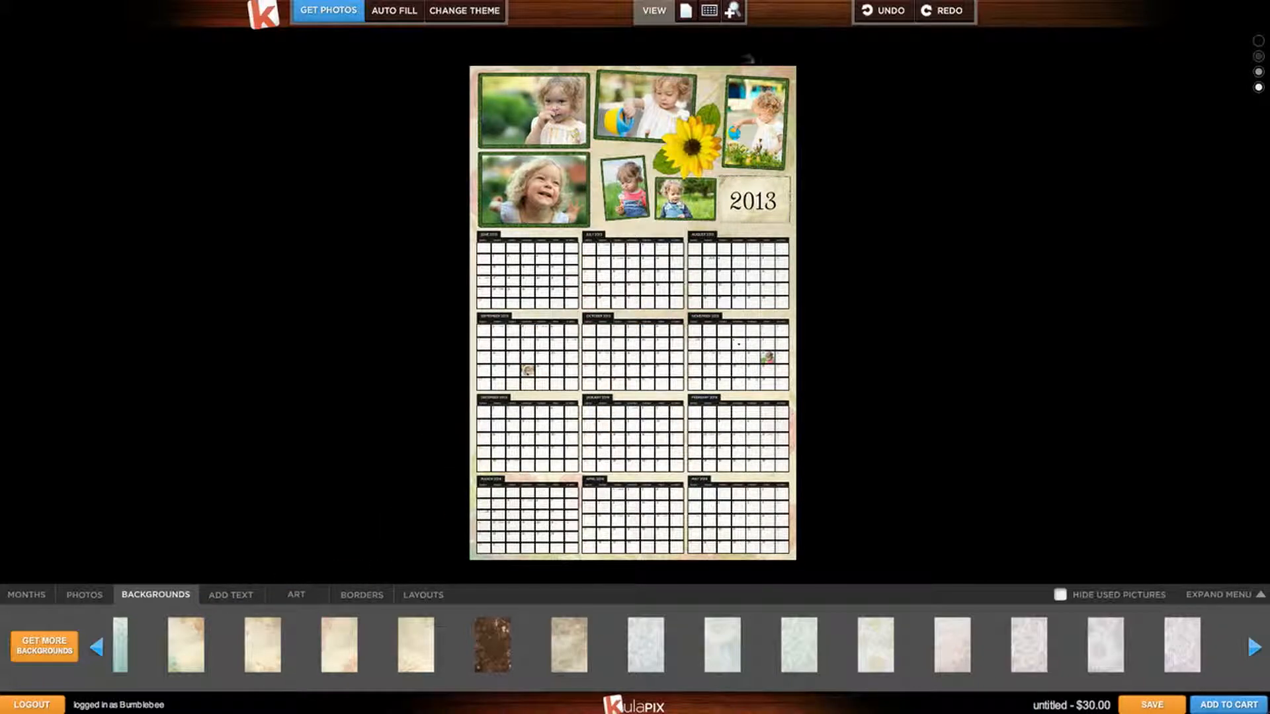
Apply the plain thin black border to all photos on the visible pages
click(739, 21)
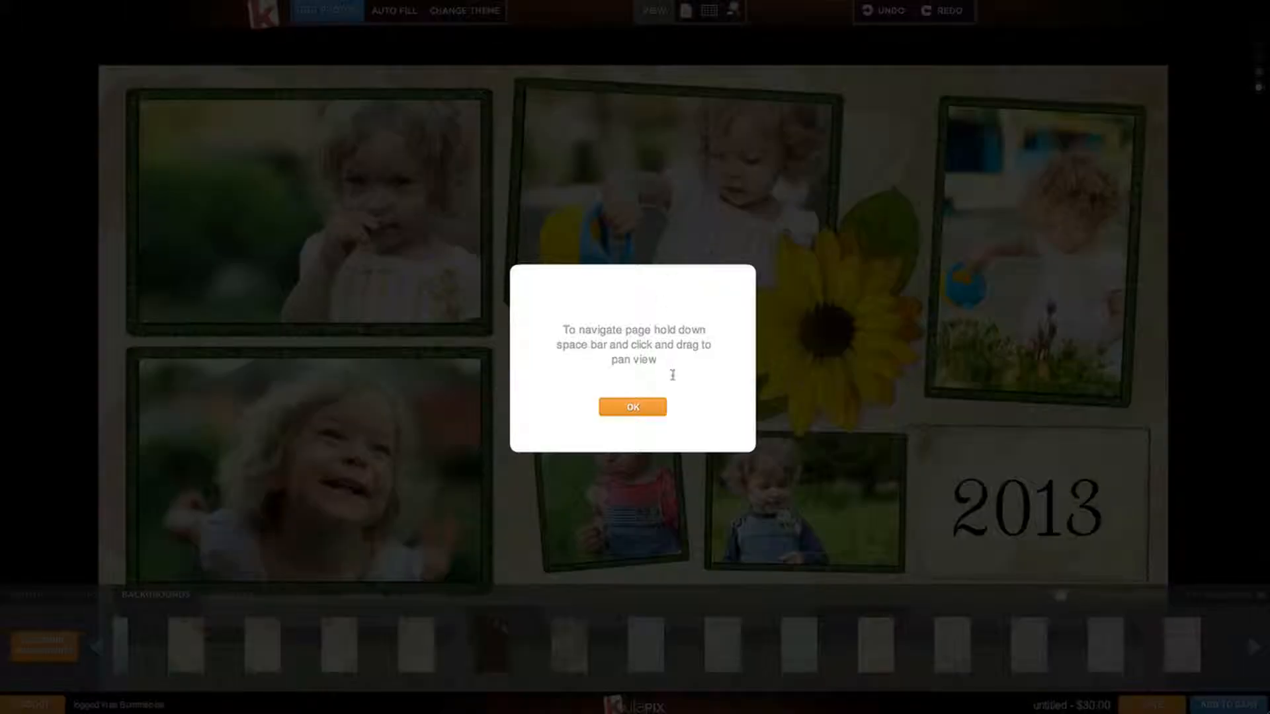
click(631, 411)
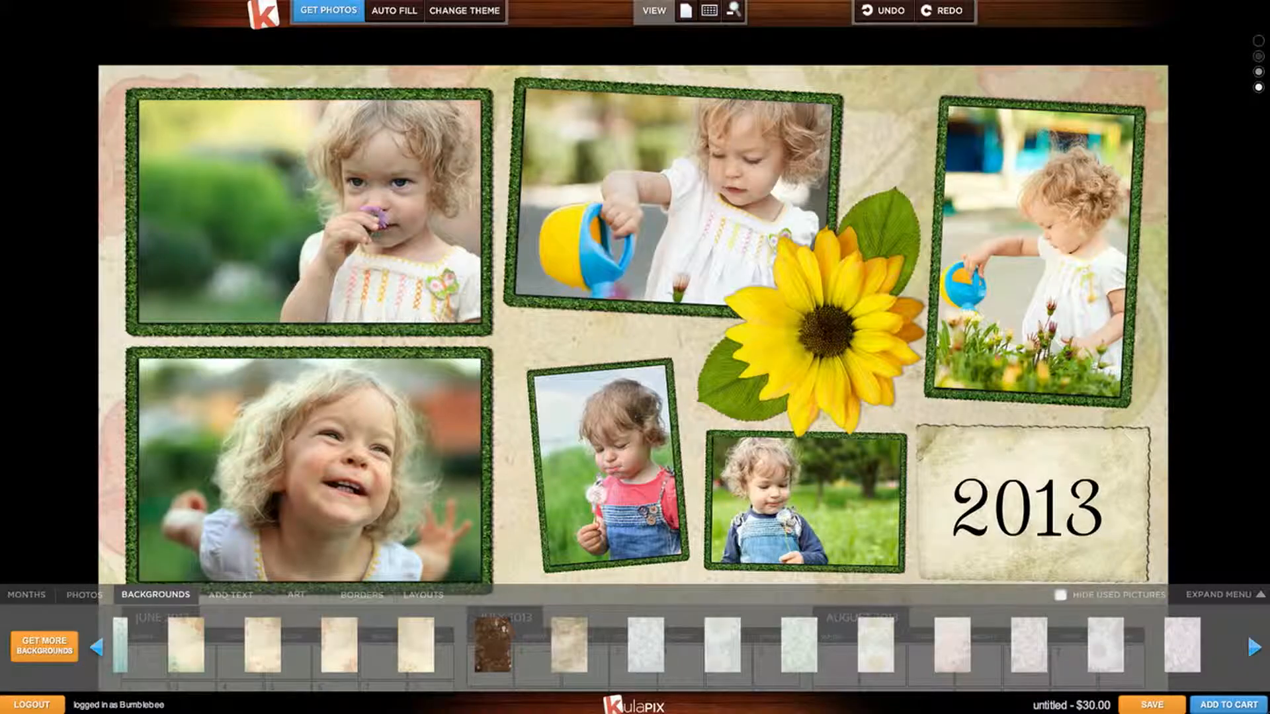
drag(661, 356, 709, 309)
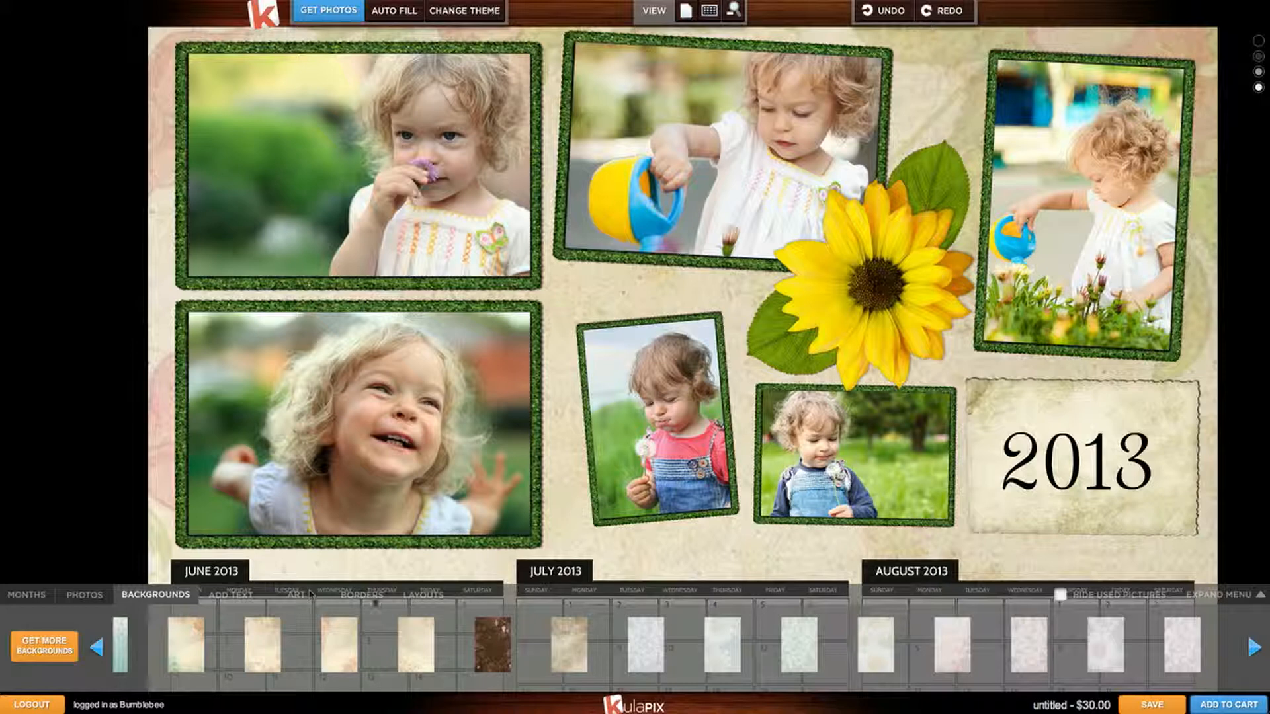
click(362, 597)
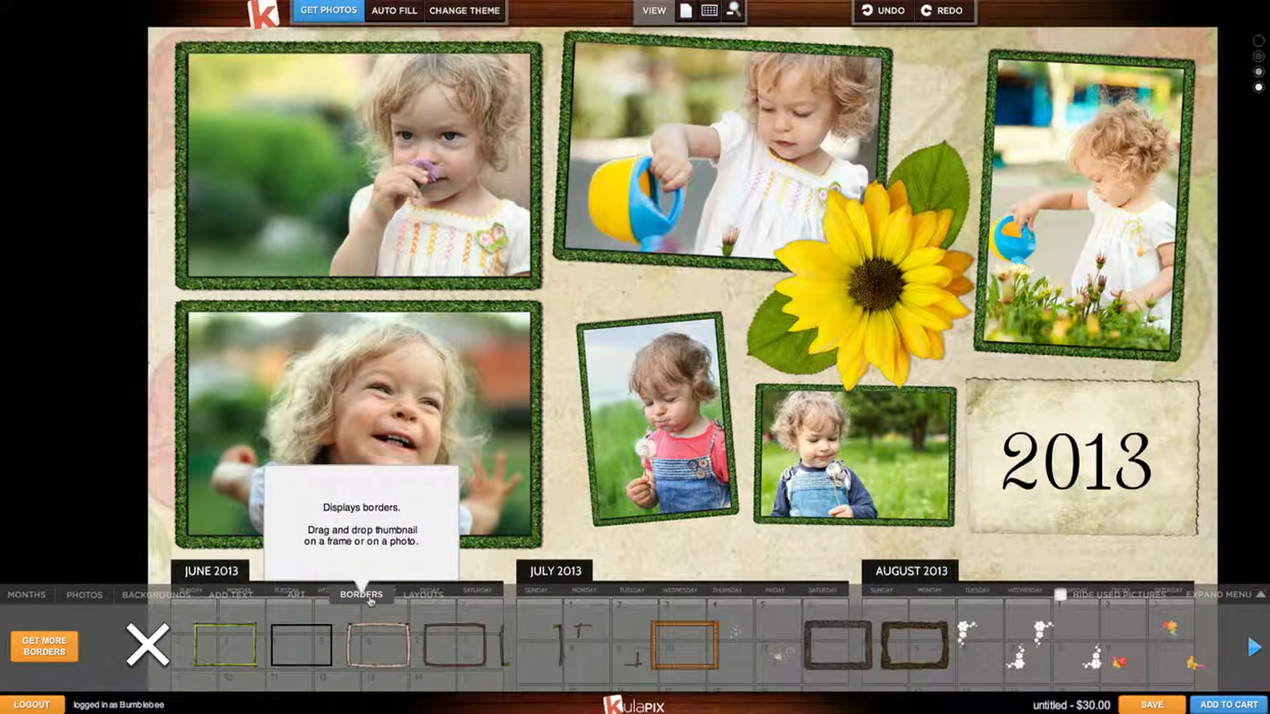
mouse_move(475, 646)
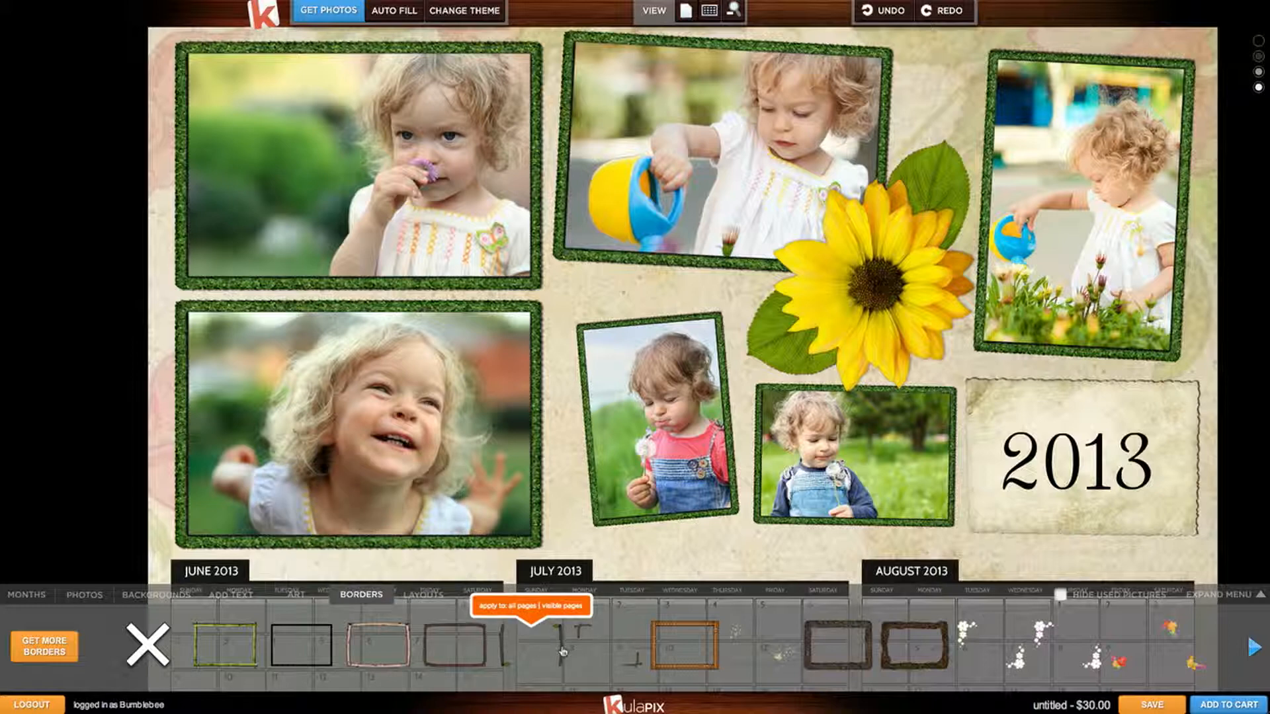
mouse_move(324, 652)
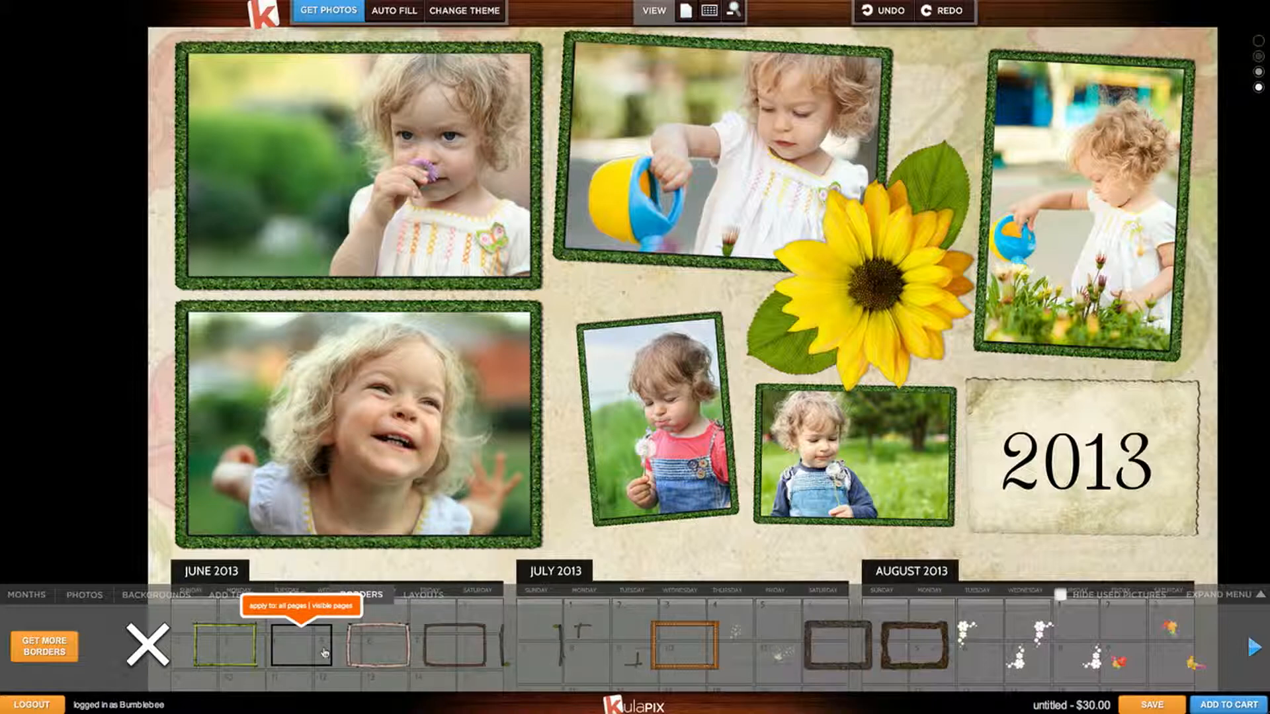
click(329, 604)
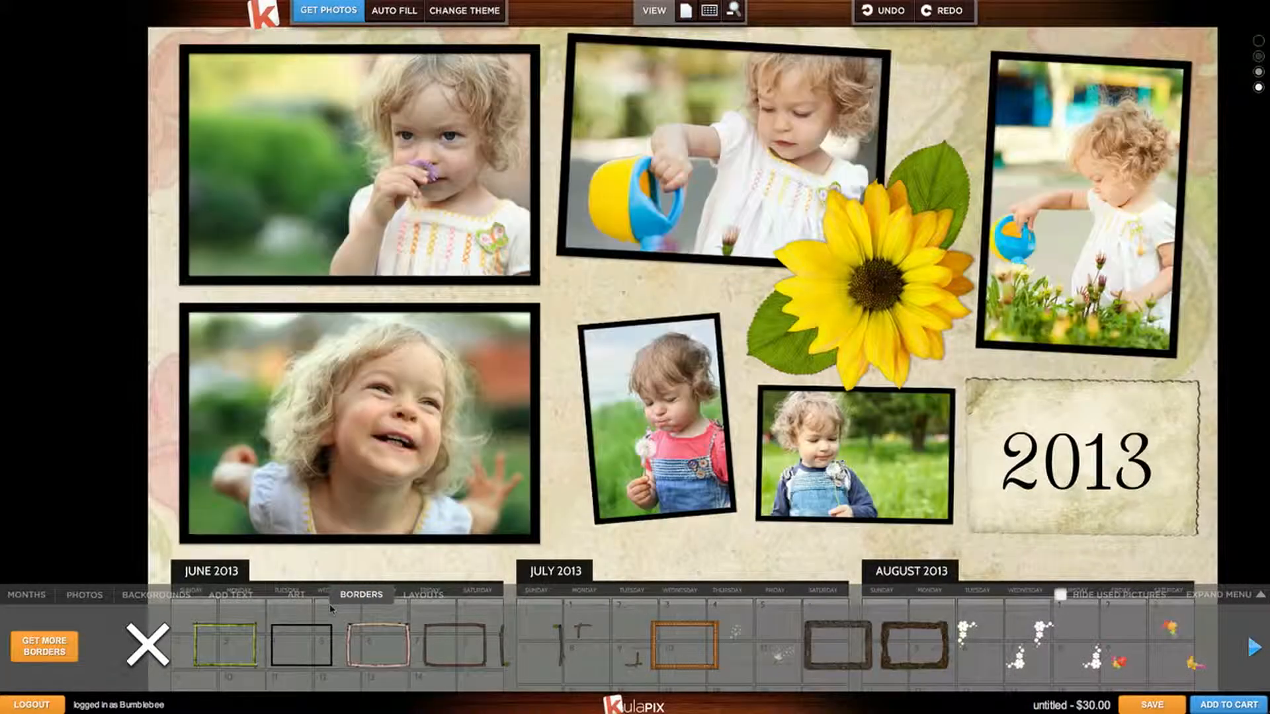
Find the white daisy in the art collection and place it over the poster's photo area, beside the smiling girl's photo
click(288, 599)
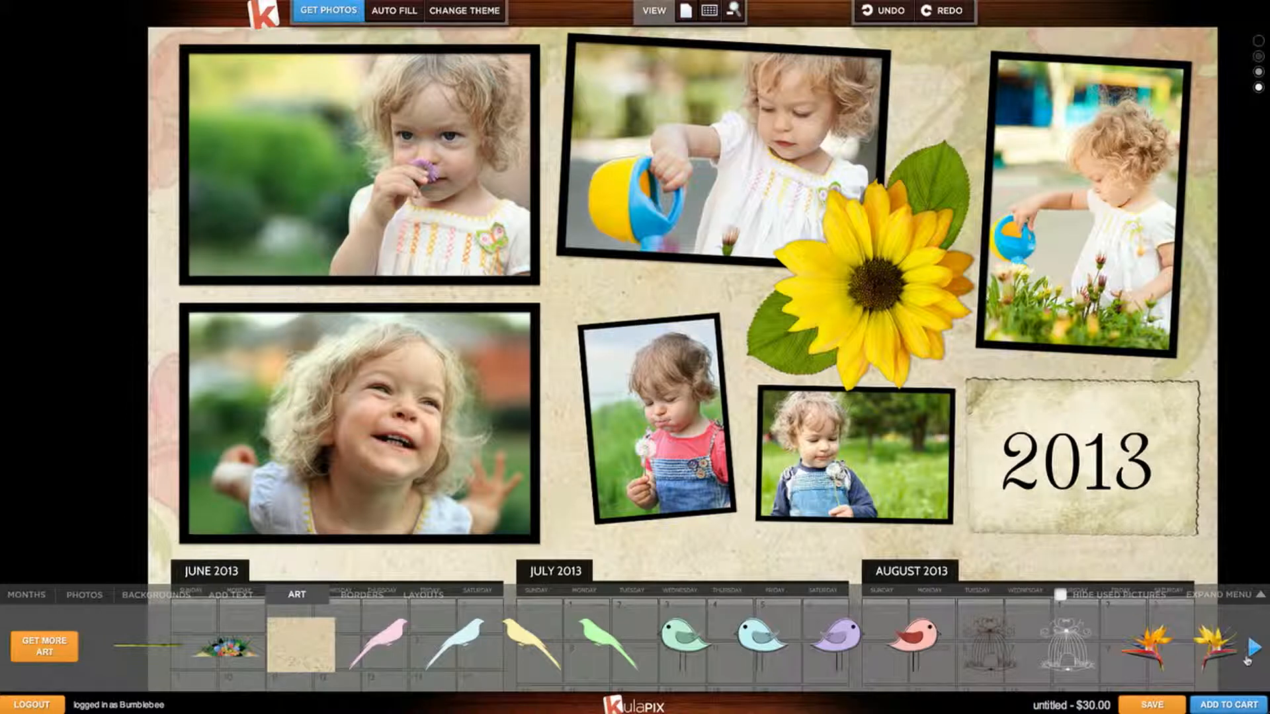
click(1247, 657)
click(1247, 657)
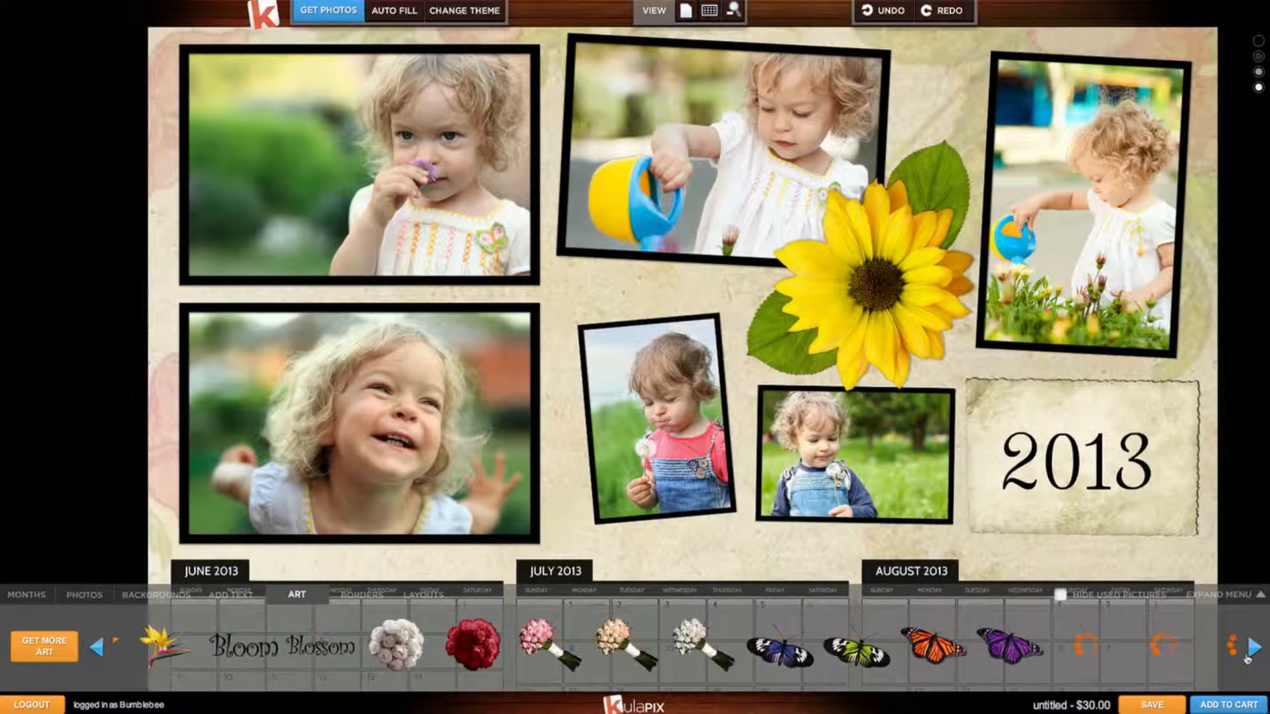
click(1247, 658)
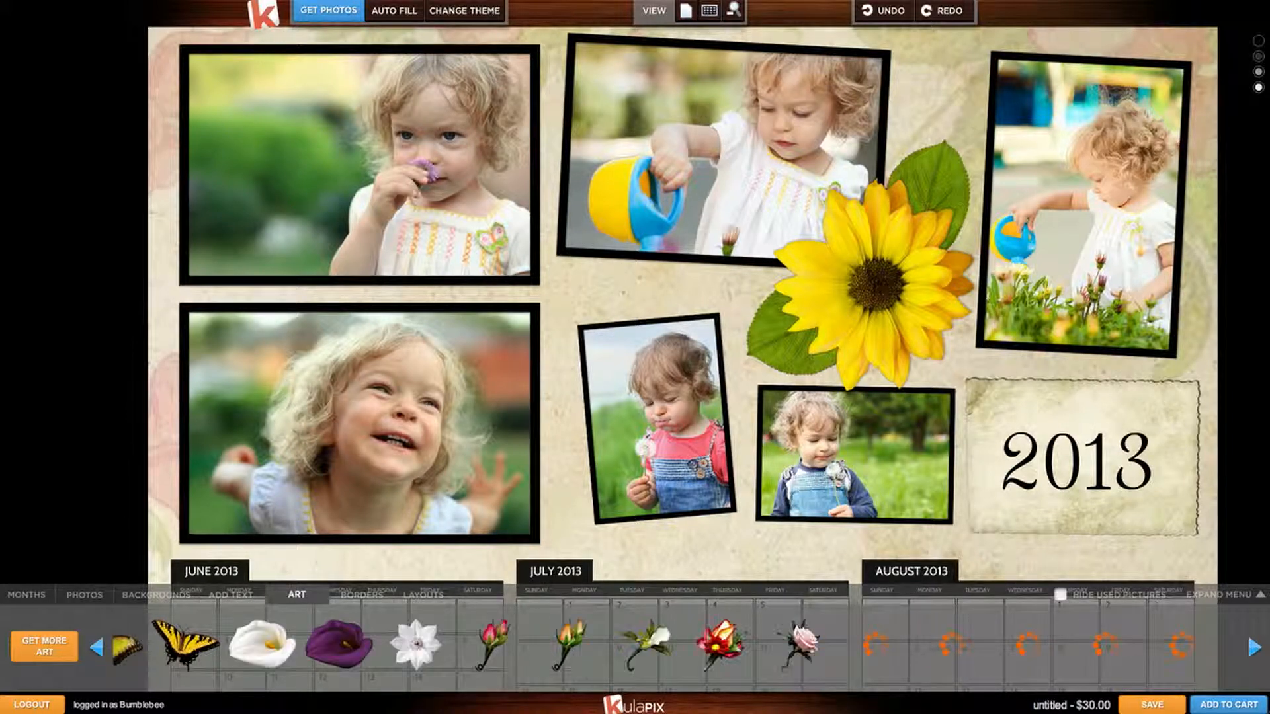
click(1253, 650)
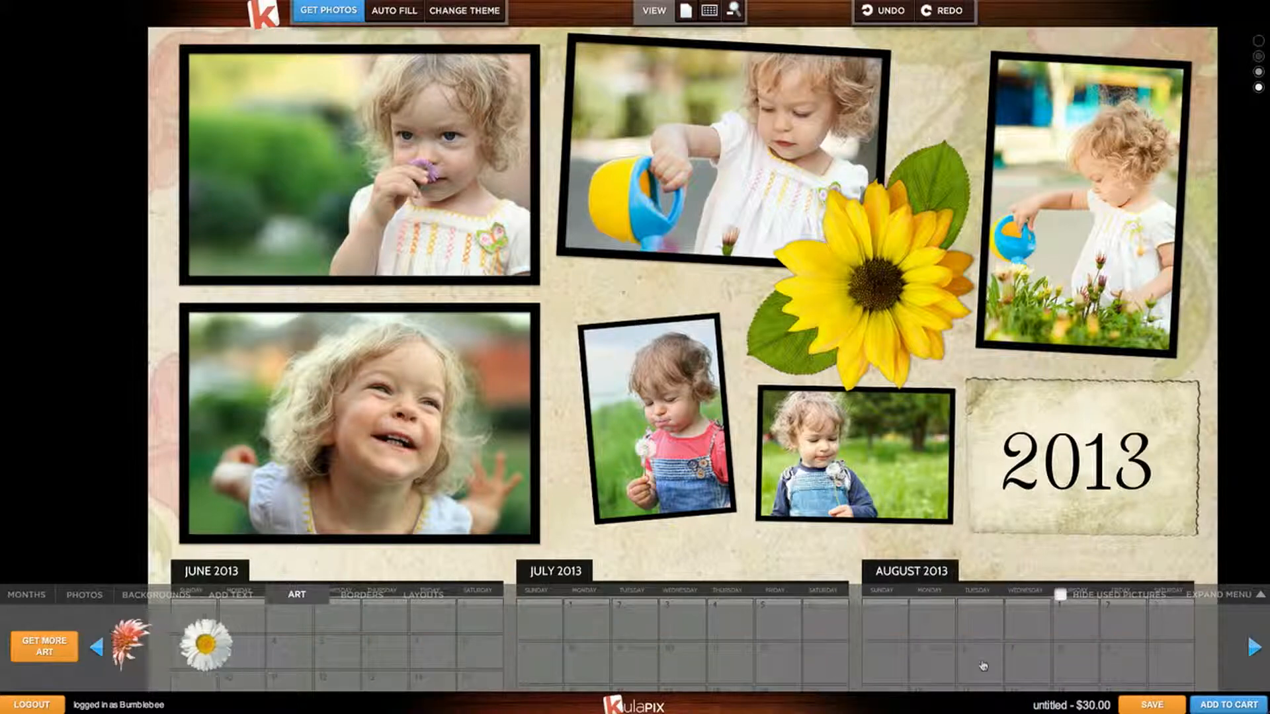
drag(214, 656, 590, 284)
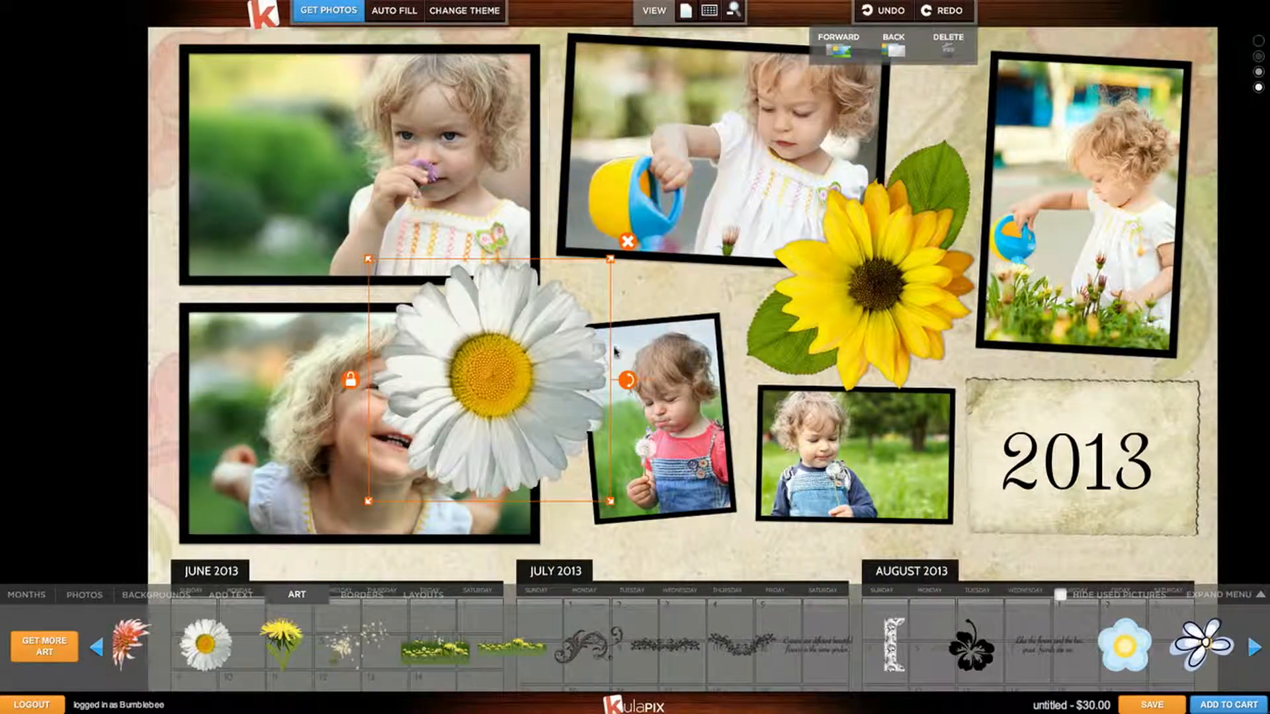
Rotate the white daisy counterclockwise and delete the yellow sunflower, leaving its two green leaves
drag(629, 381, 616, 291)
click(860, 306)
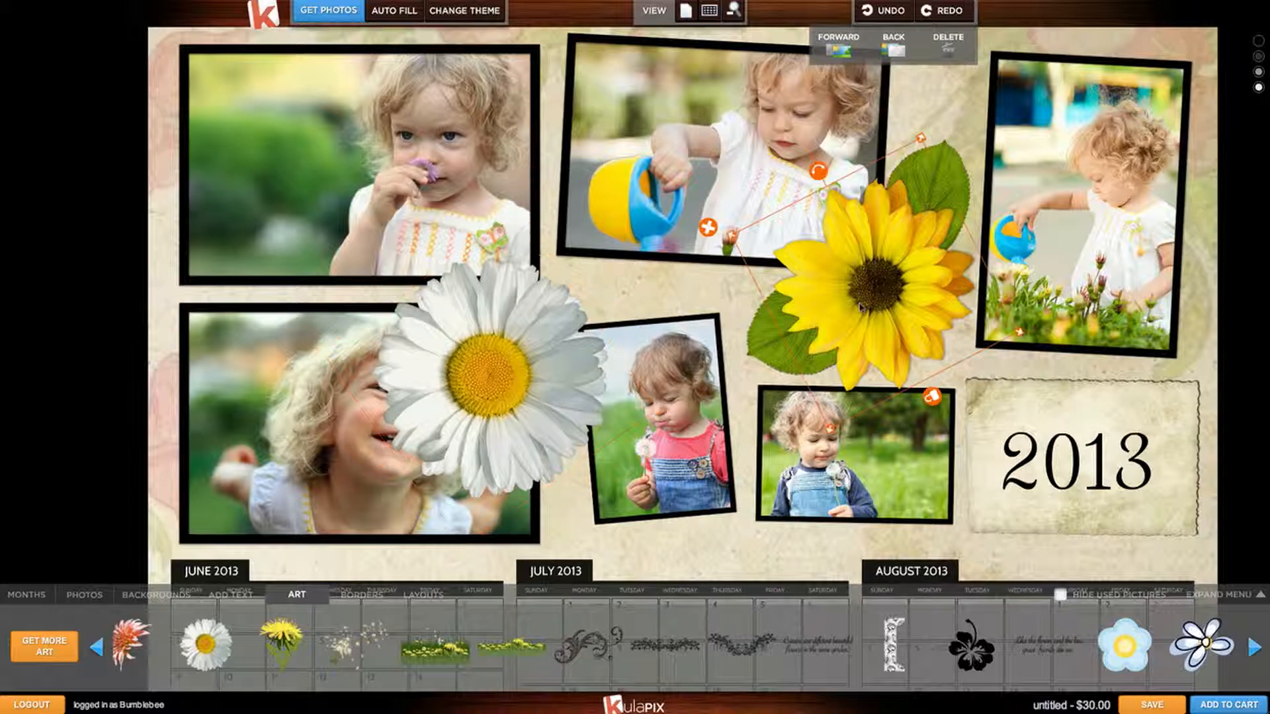
click(707, 229)
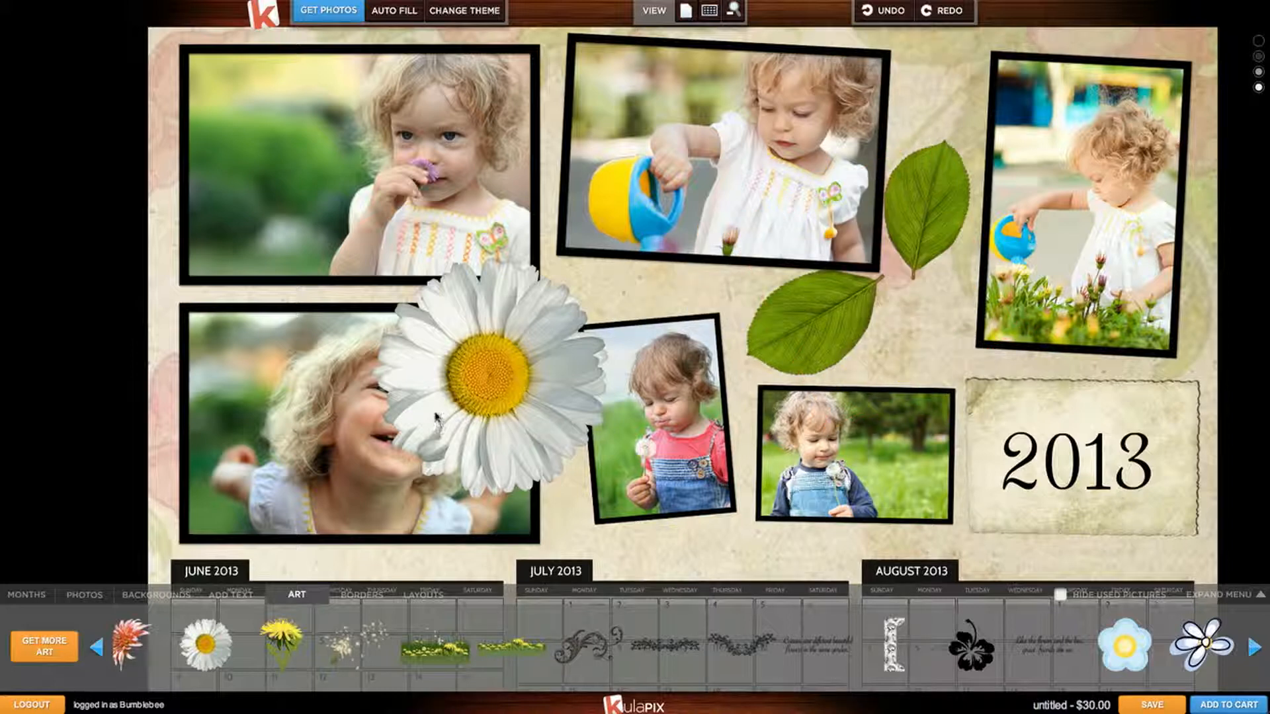
Move the white daisy over the inner ends of the two green leaves and show the whole poster
click(436, 417)
drag(453, 410, 835, 331)
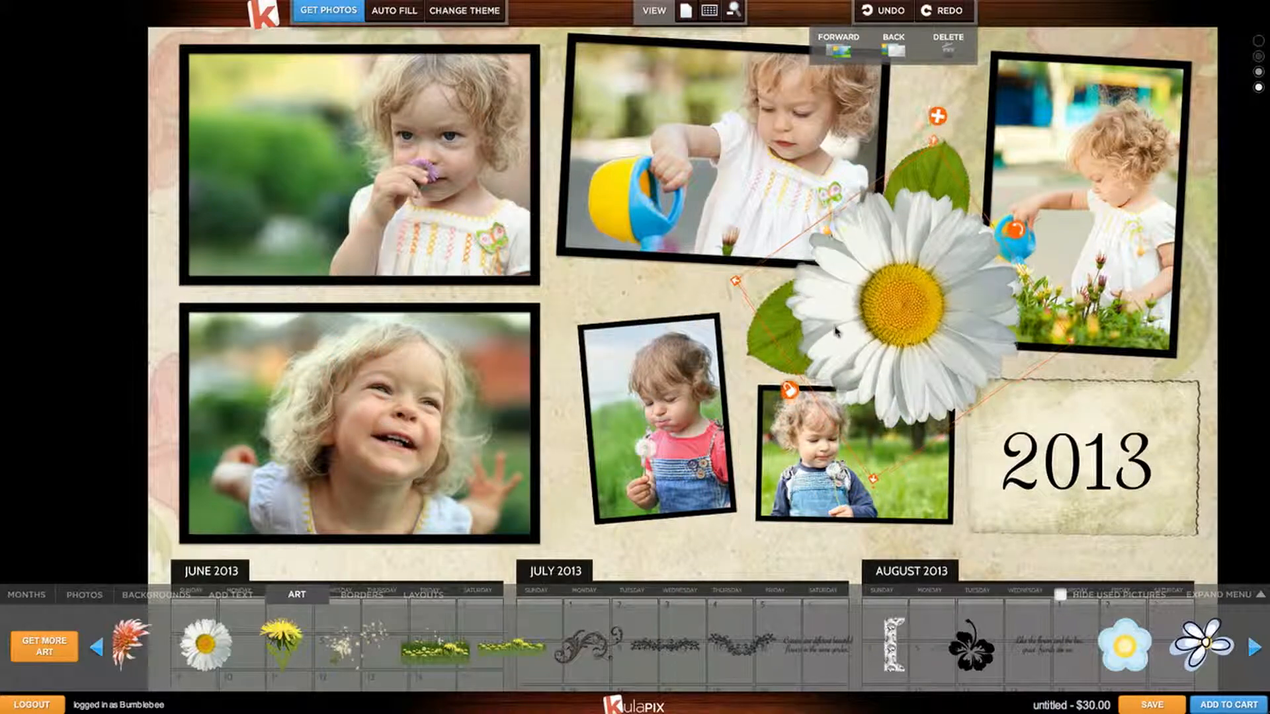
click(733, 11)
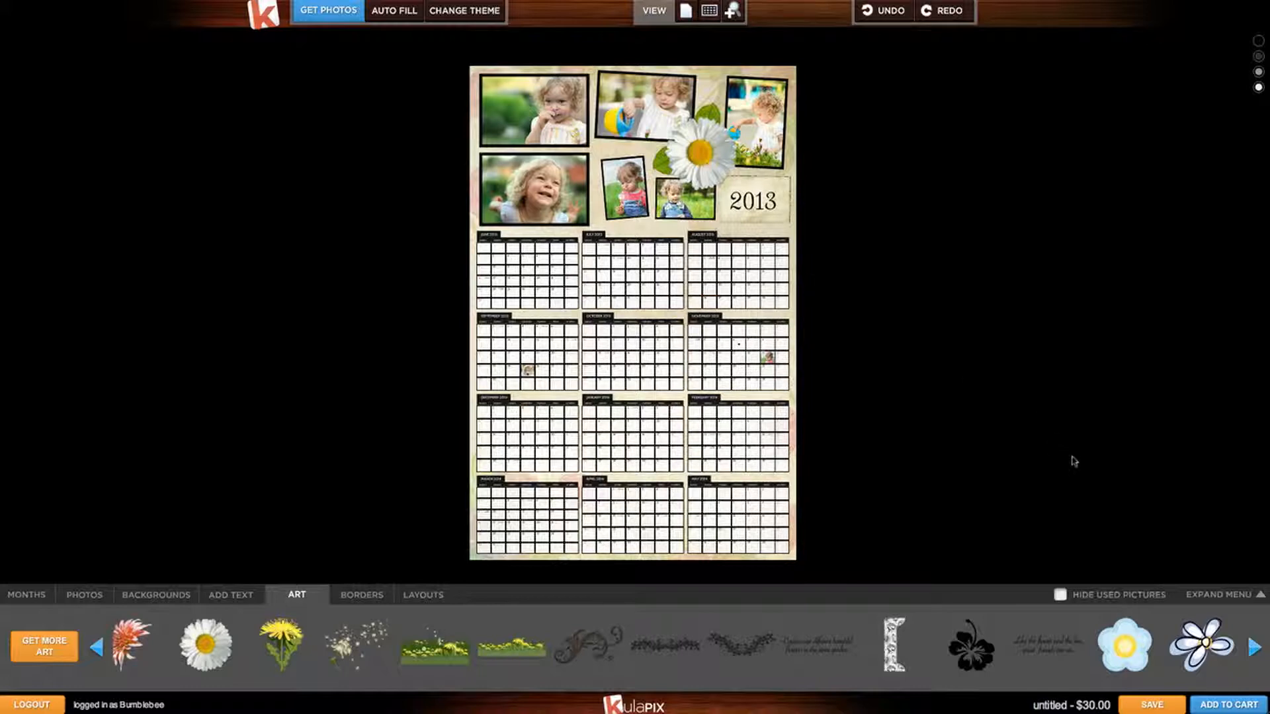
Start adding the poster to the cart and save it as a new project named My Calendar
click(1236, 706)
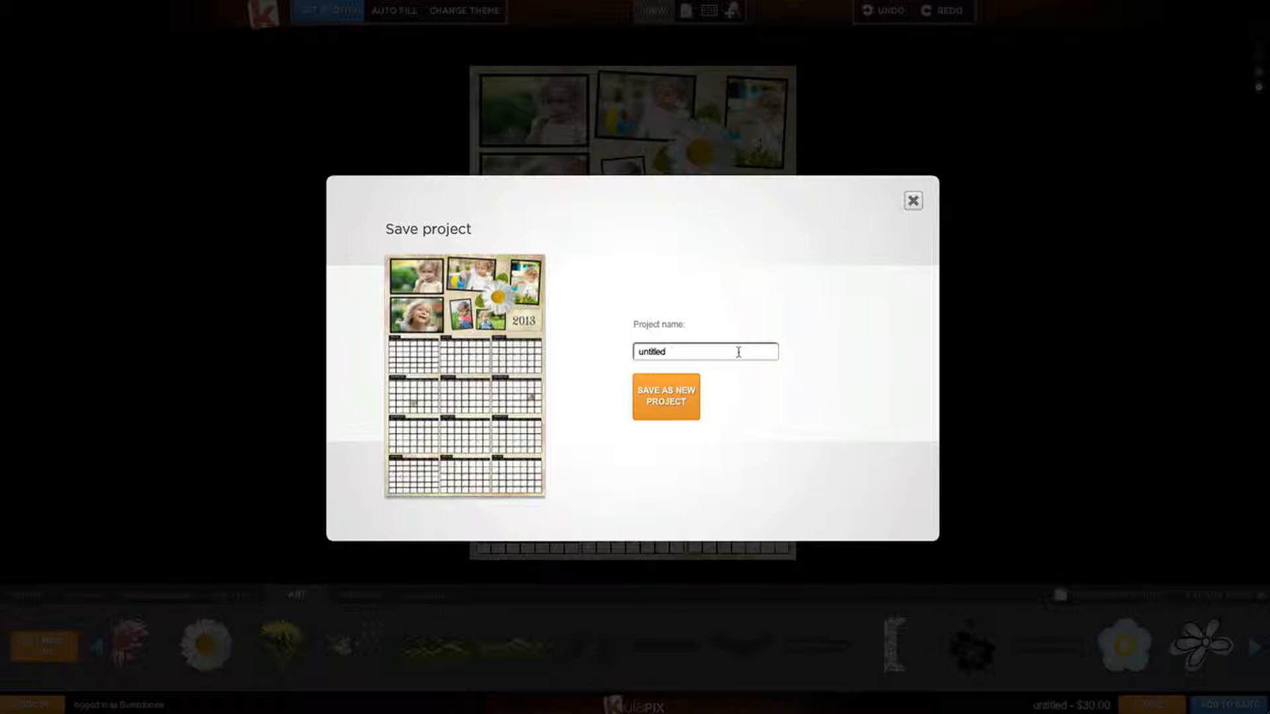
double_click(738, 352)
text(My Calendar)
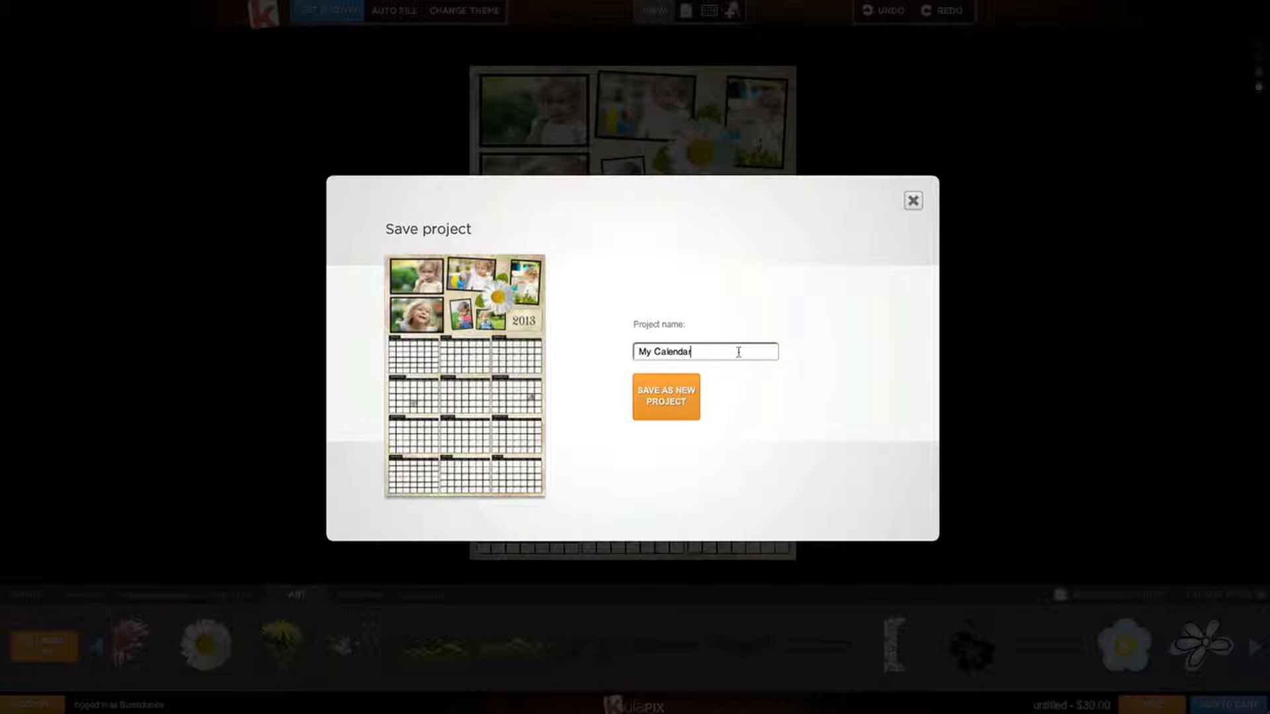
click(679, 401)
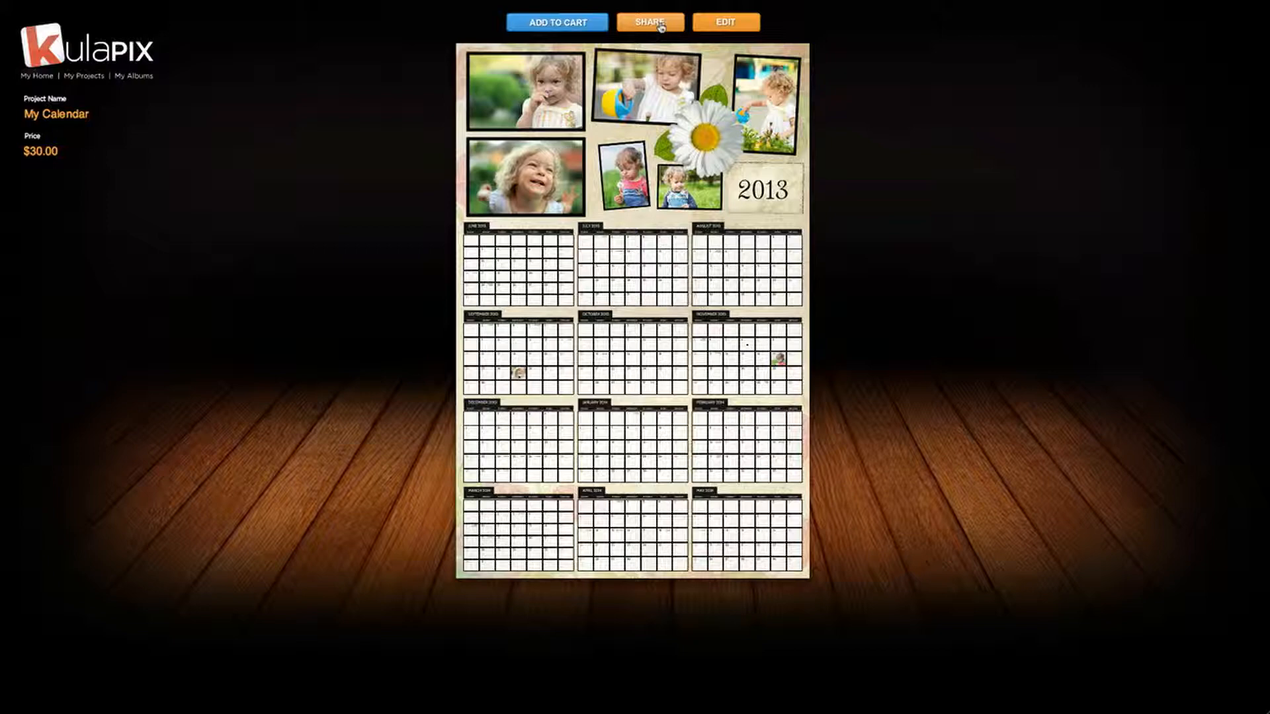
Add the saved calendar to the cart and confirm that the project is OK to print
click(587, 25)
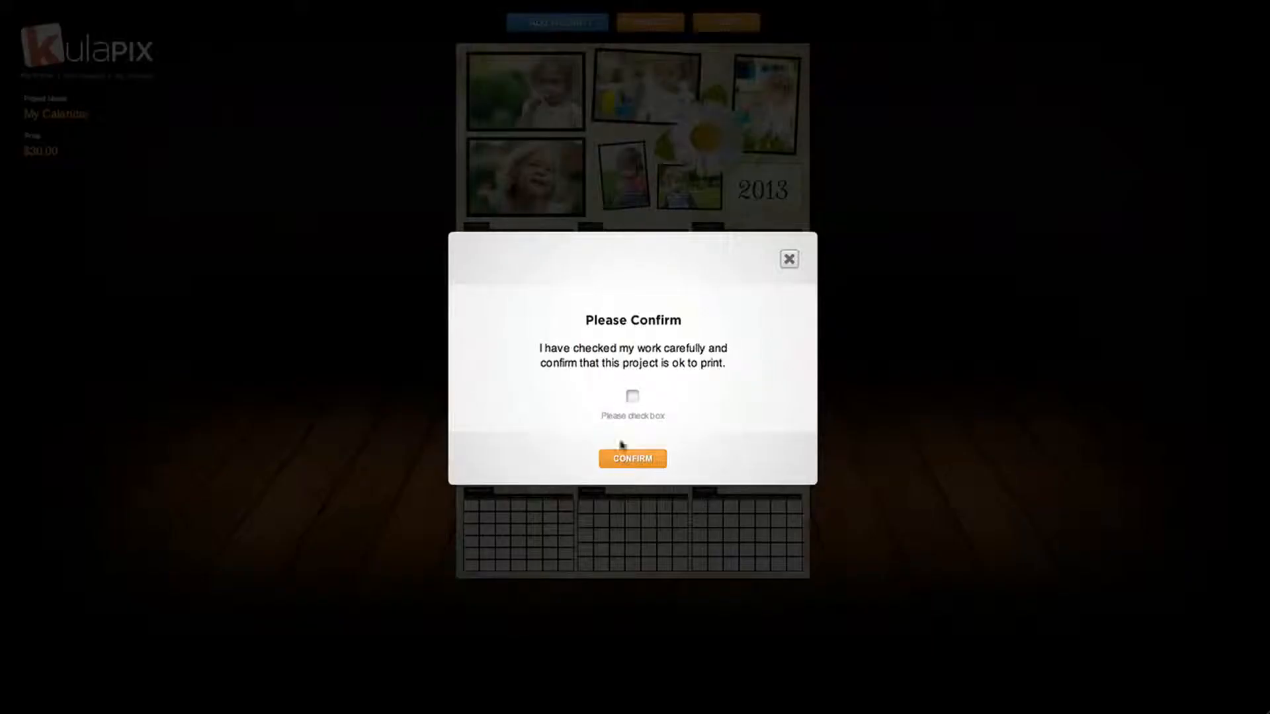
click(631, 395)
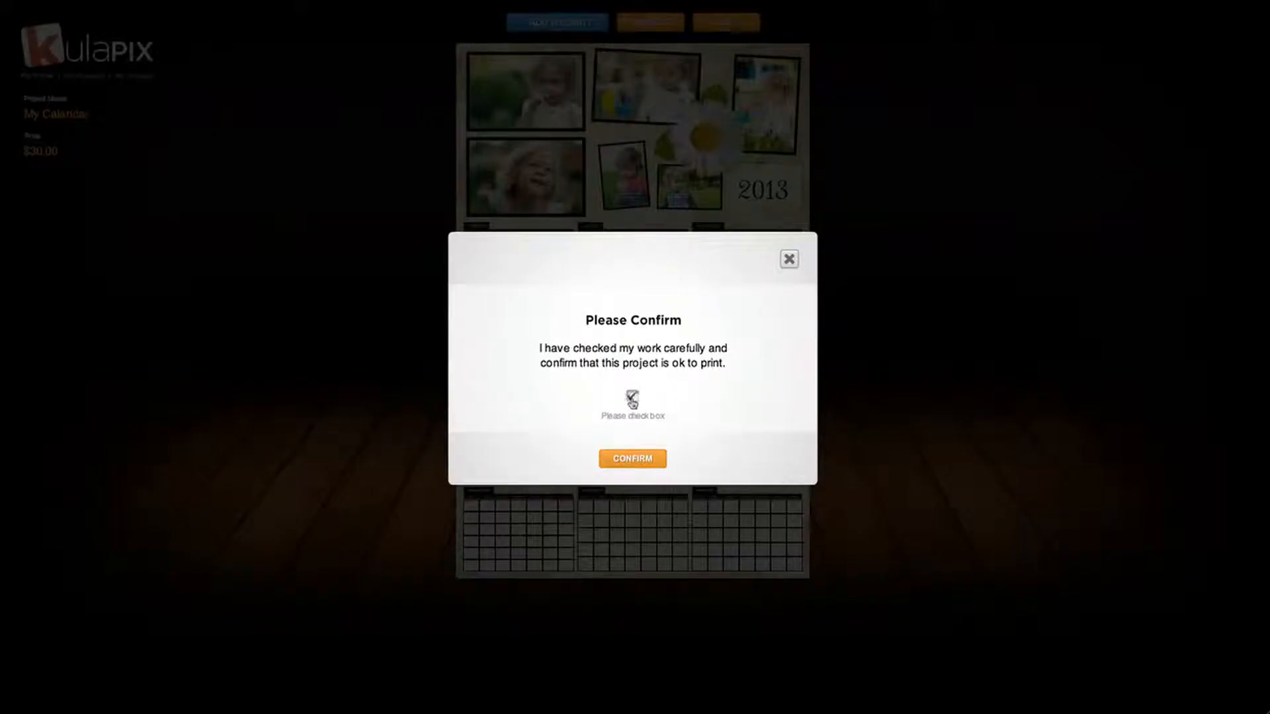
click(631, 458)
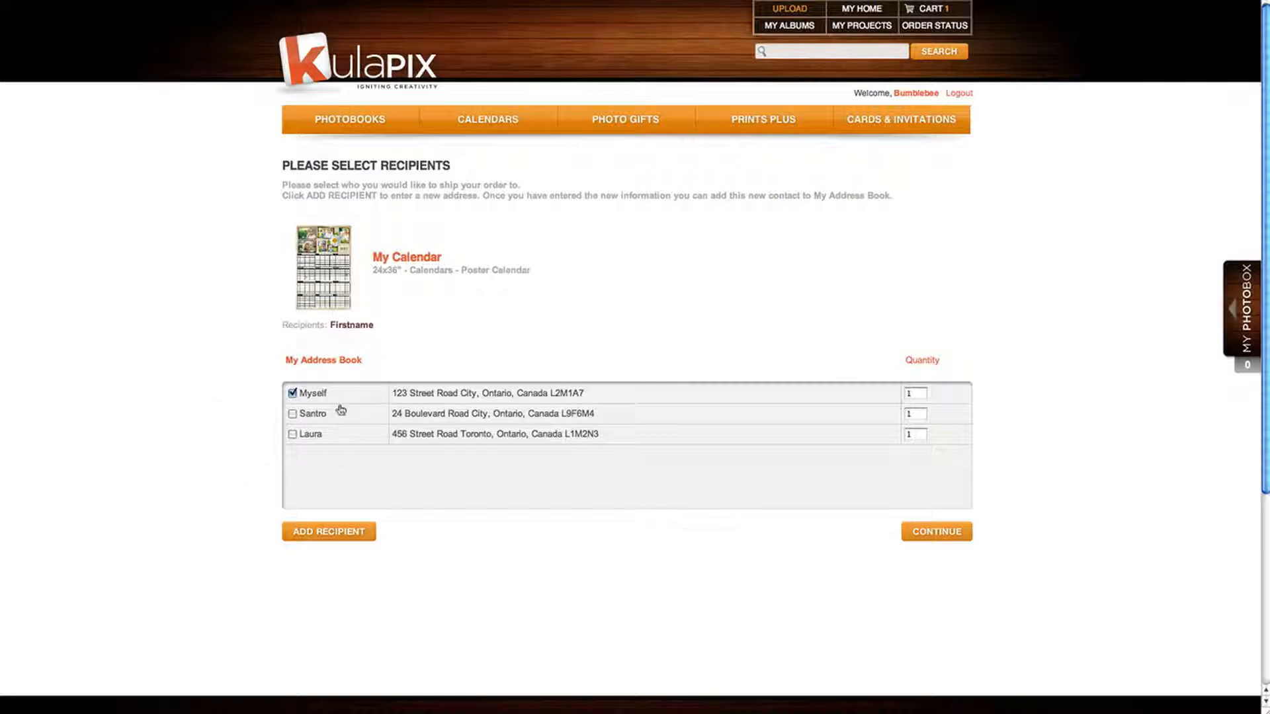
click(292, 414)
click(292, 437)
click(292, 435)
click(293, 415)
click(322, 531)
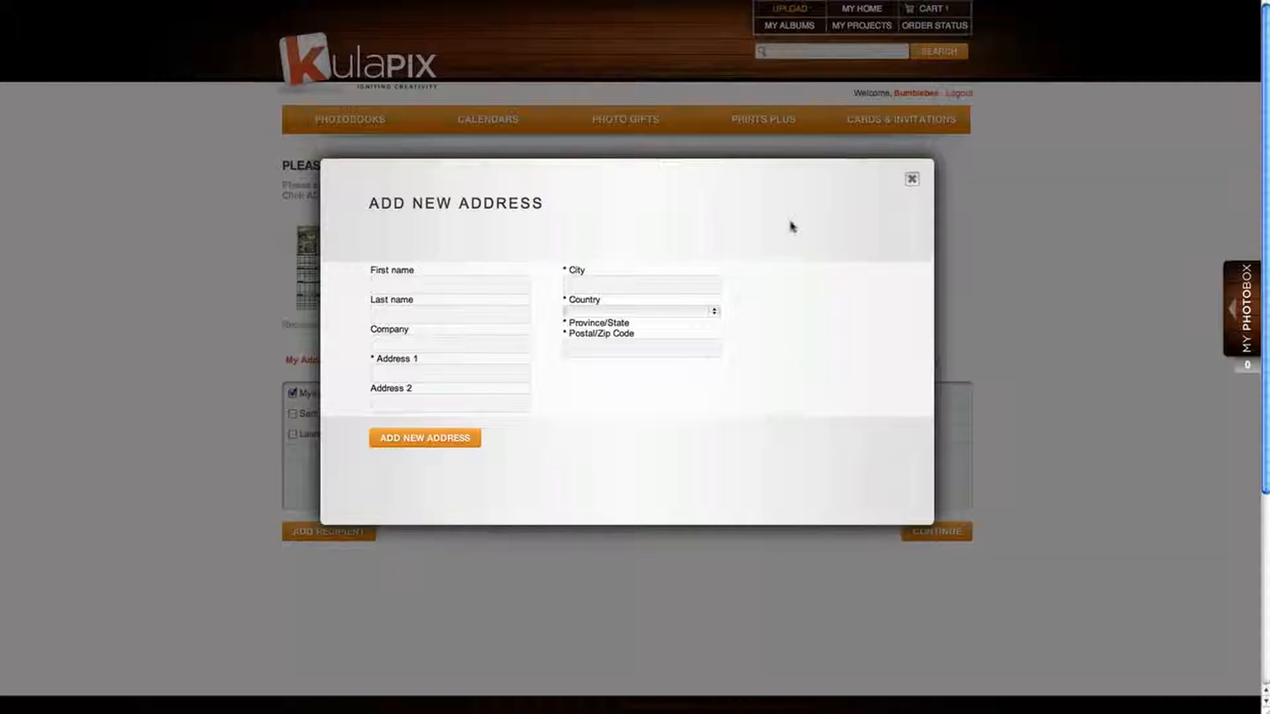
click(912, 179)
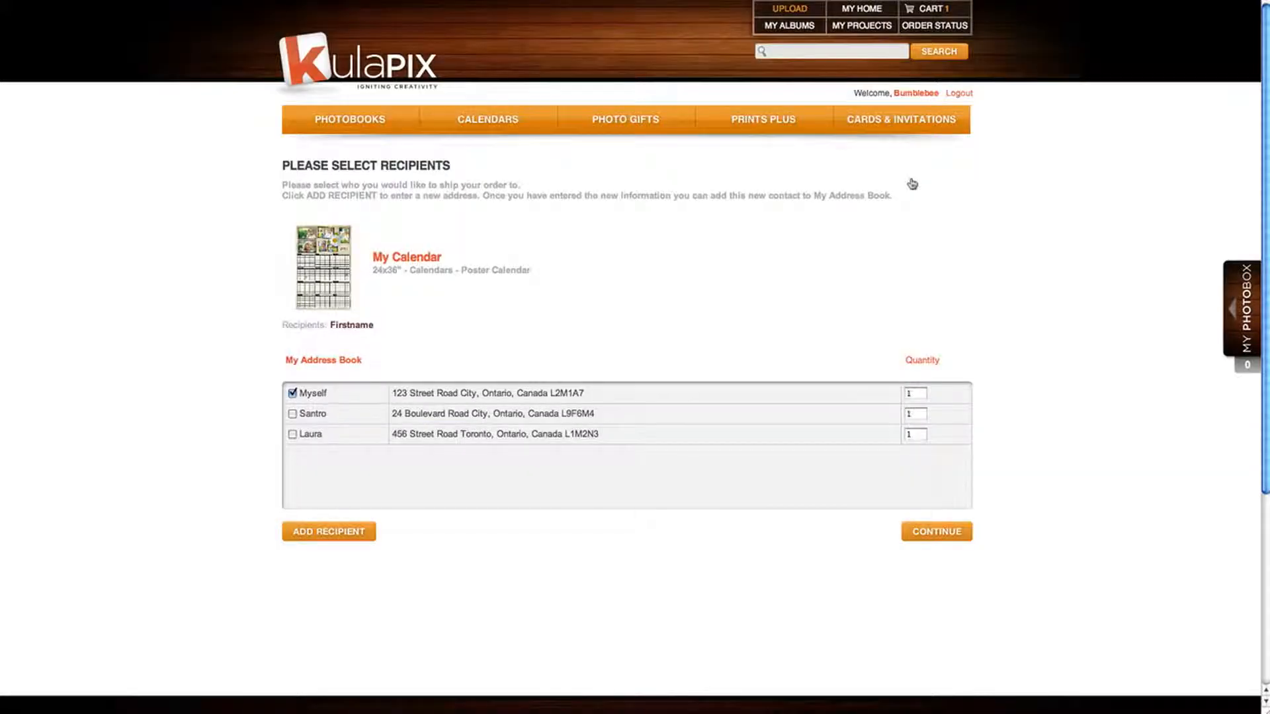
Continue to the cart with Myself as the only recipient and a quantity of 1
click(915, 394)
click(948, 531)
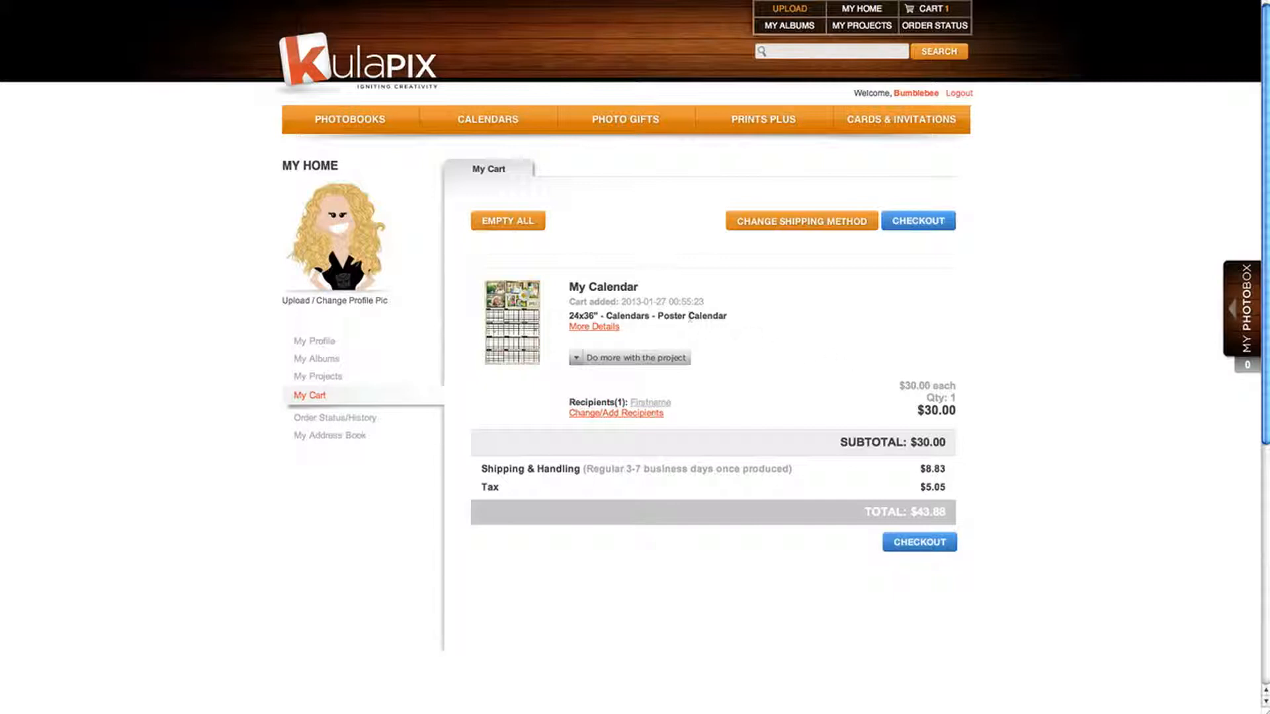
click(577, 358)
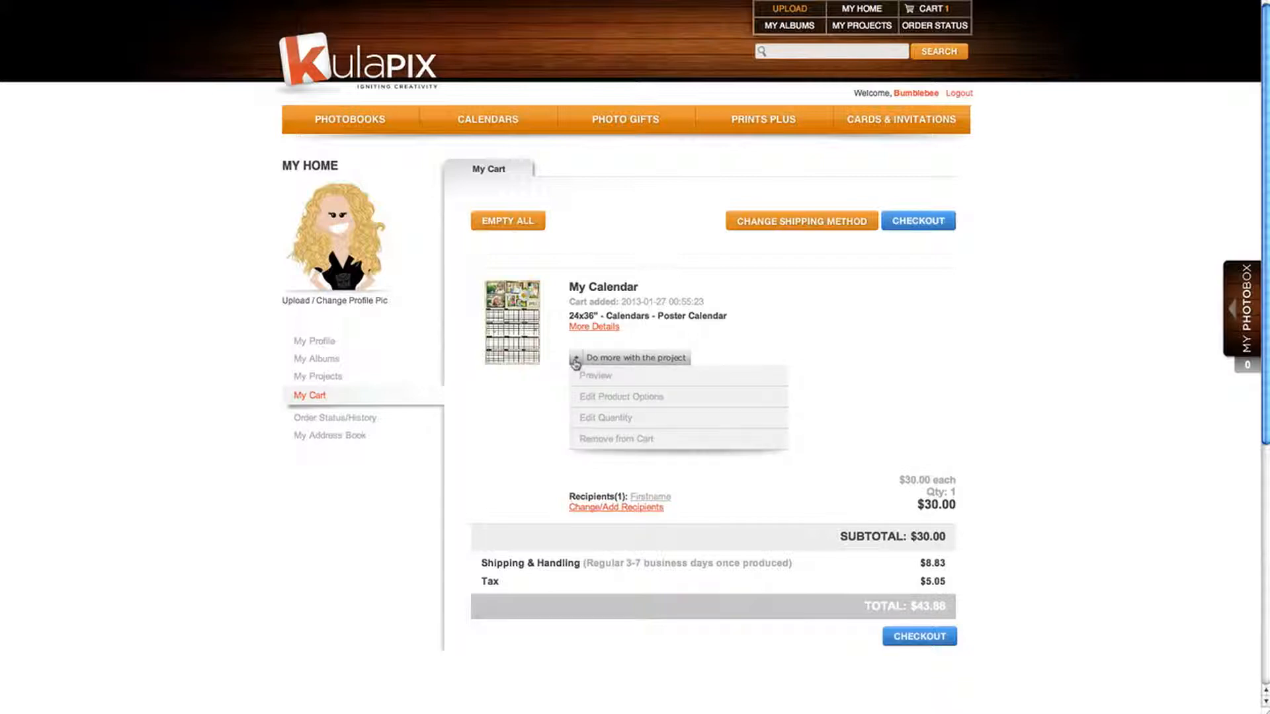
click(576, 361)
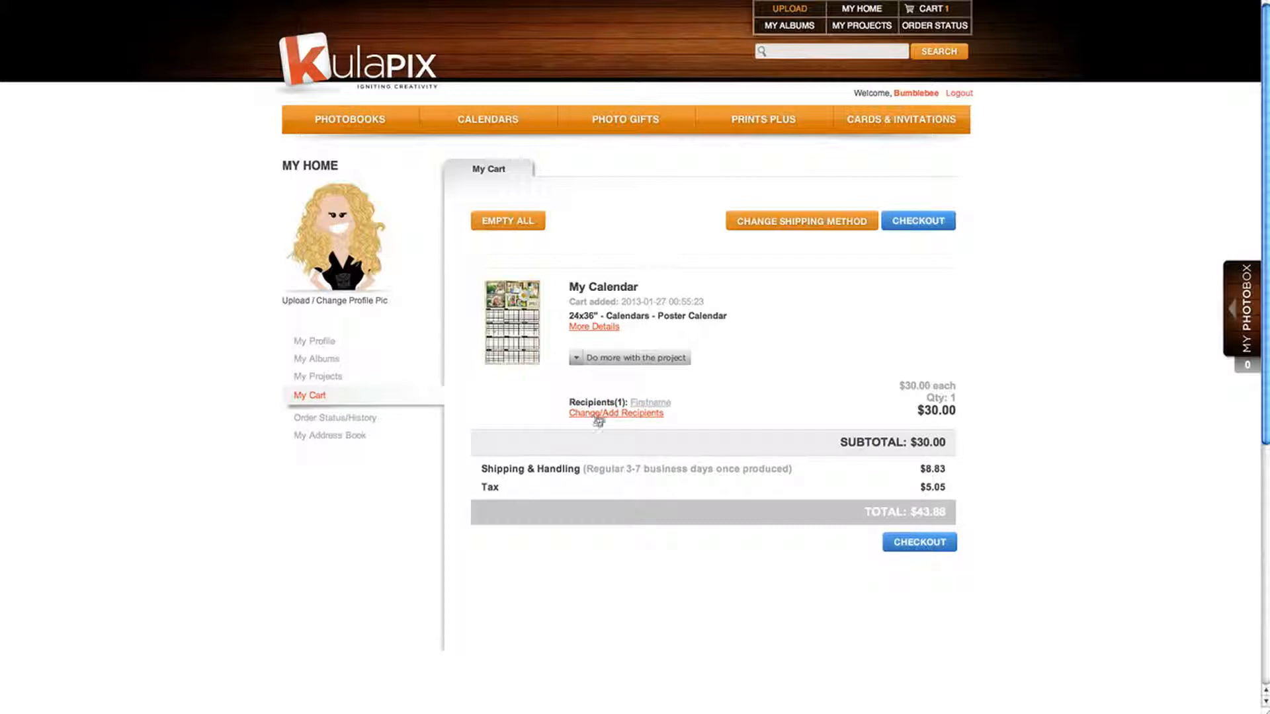
Proceed to checkout and use the account's profile address as the billing address
click(915, 227)
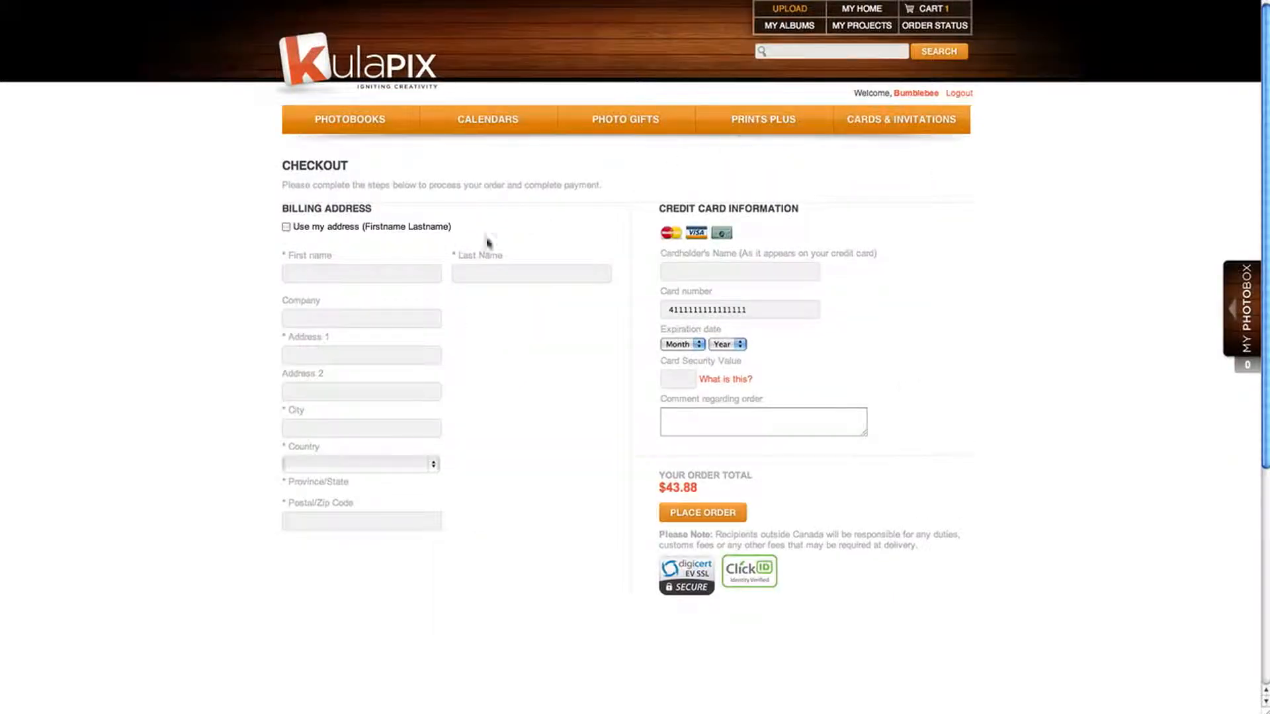
click(287, 228)
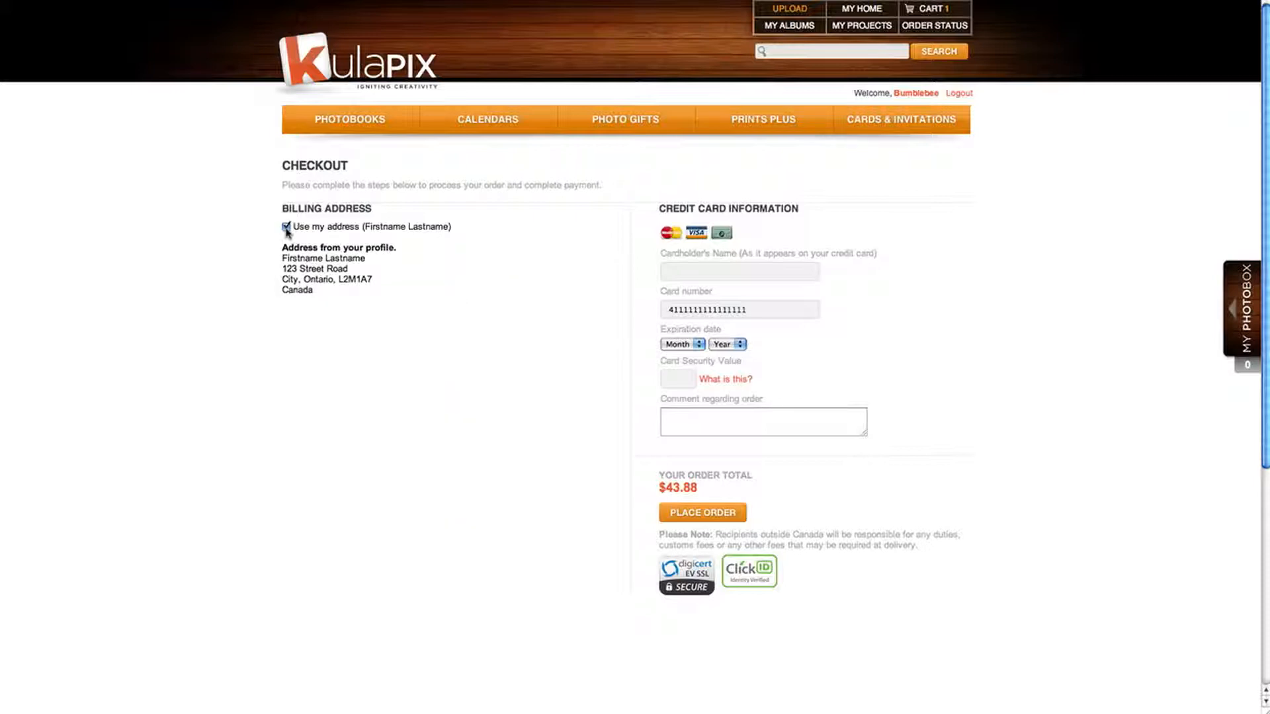